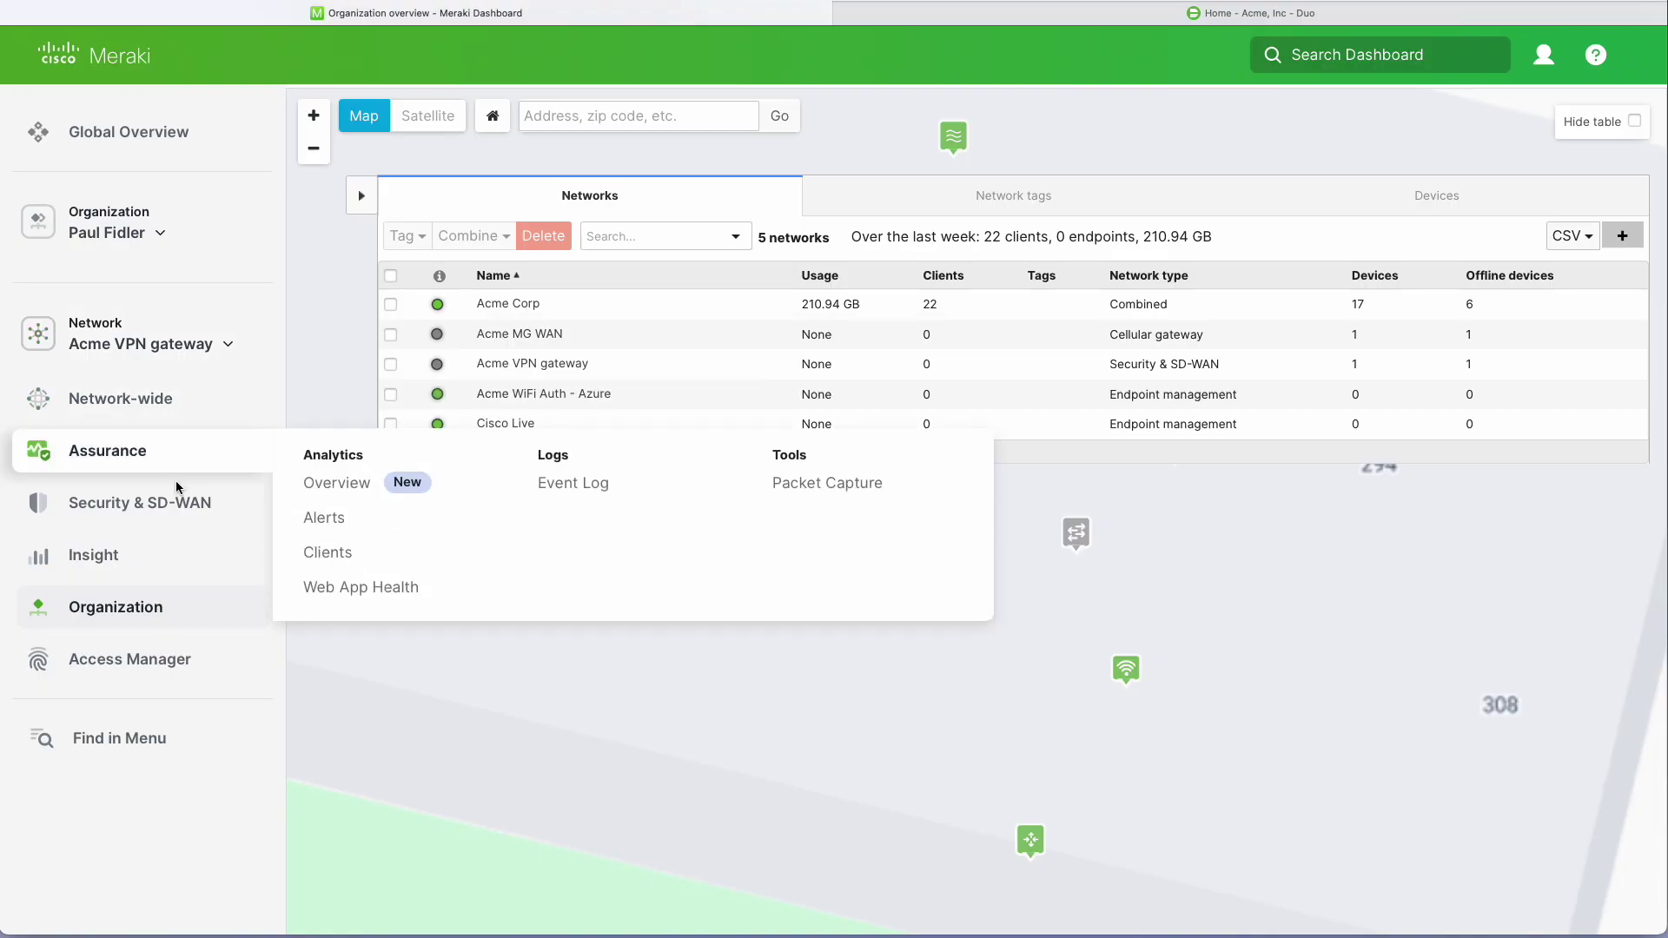
Enable AnyConnect on the Client VPN page and copy its connection hostname.
mouse_move(170, 503)
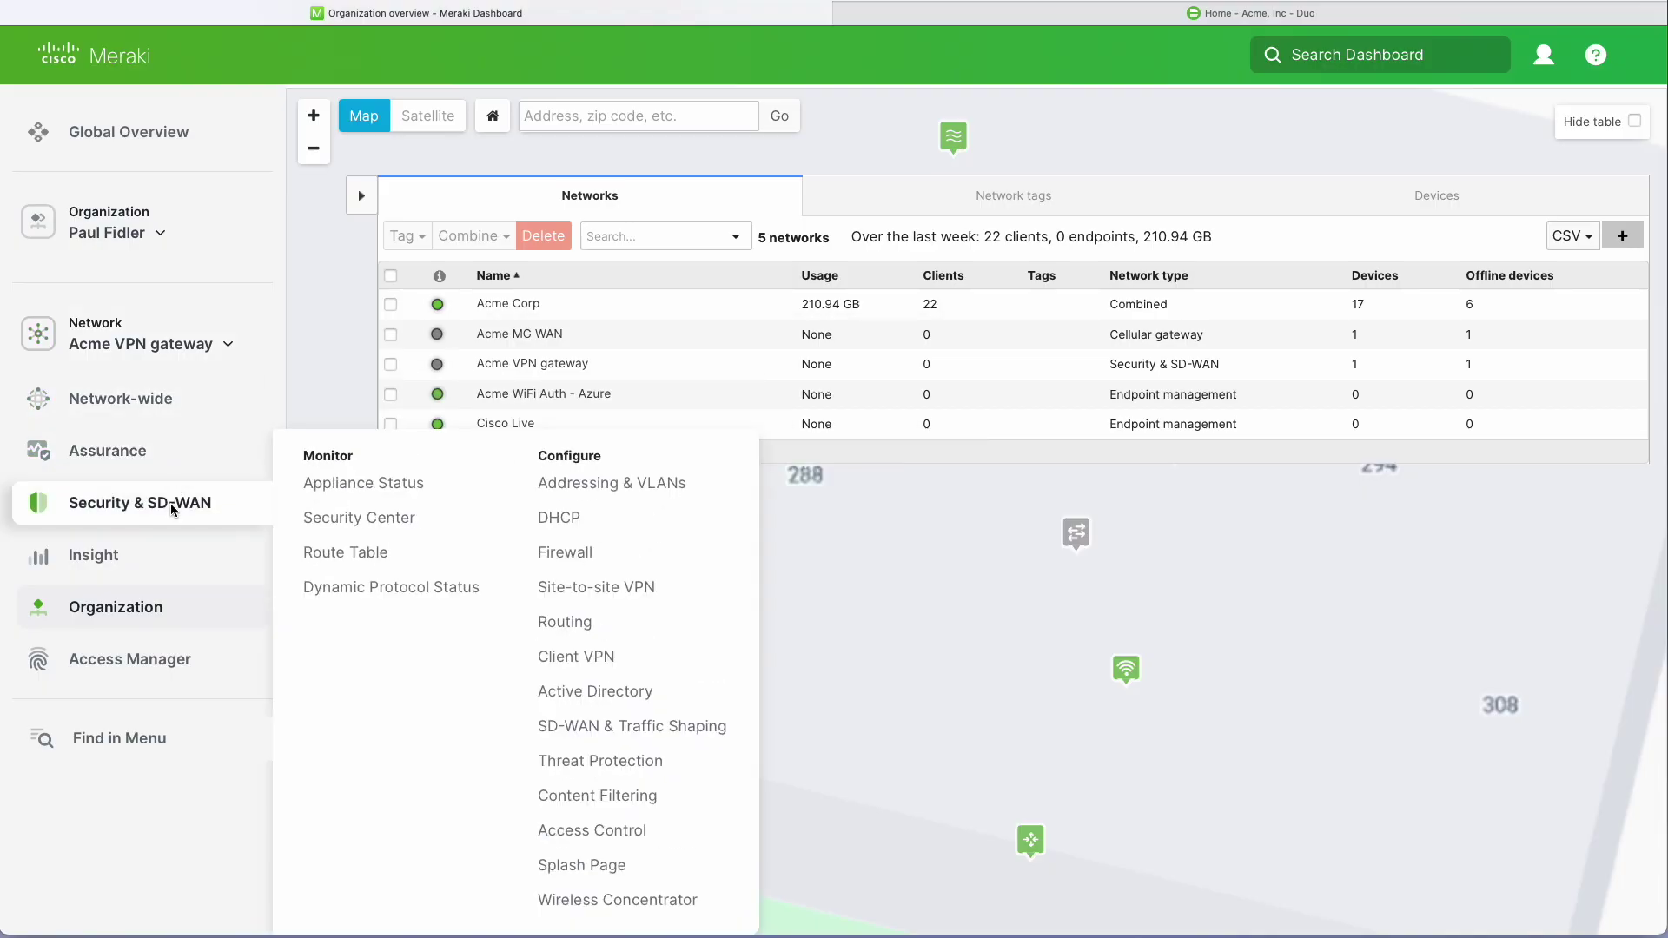
click(571, 658)
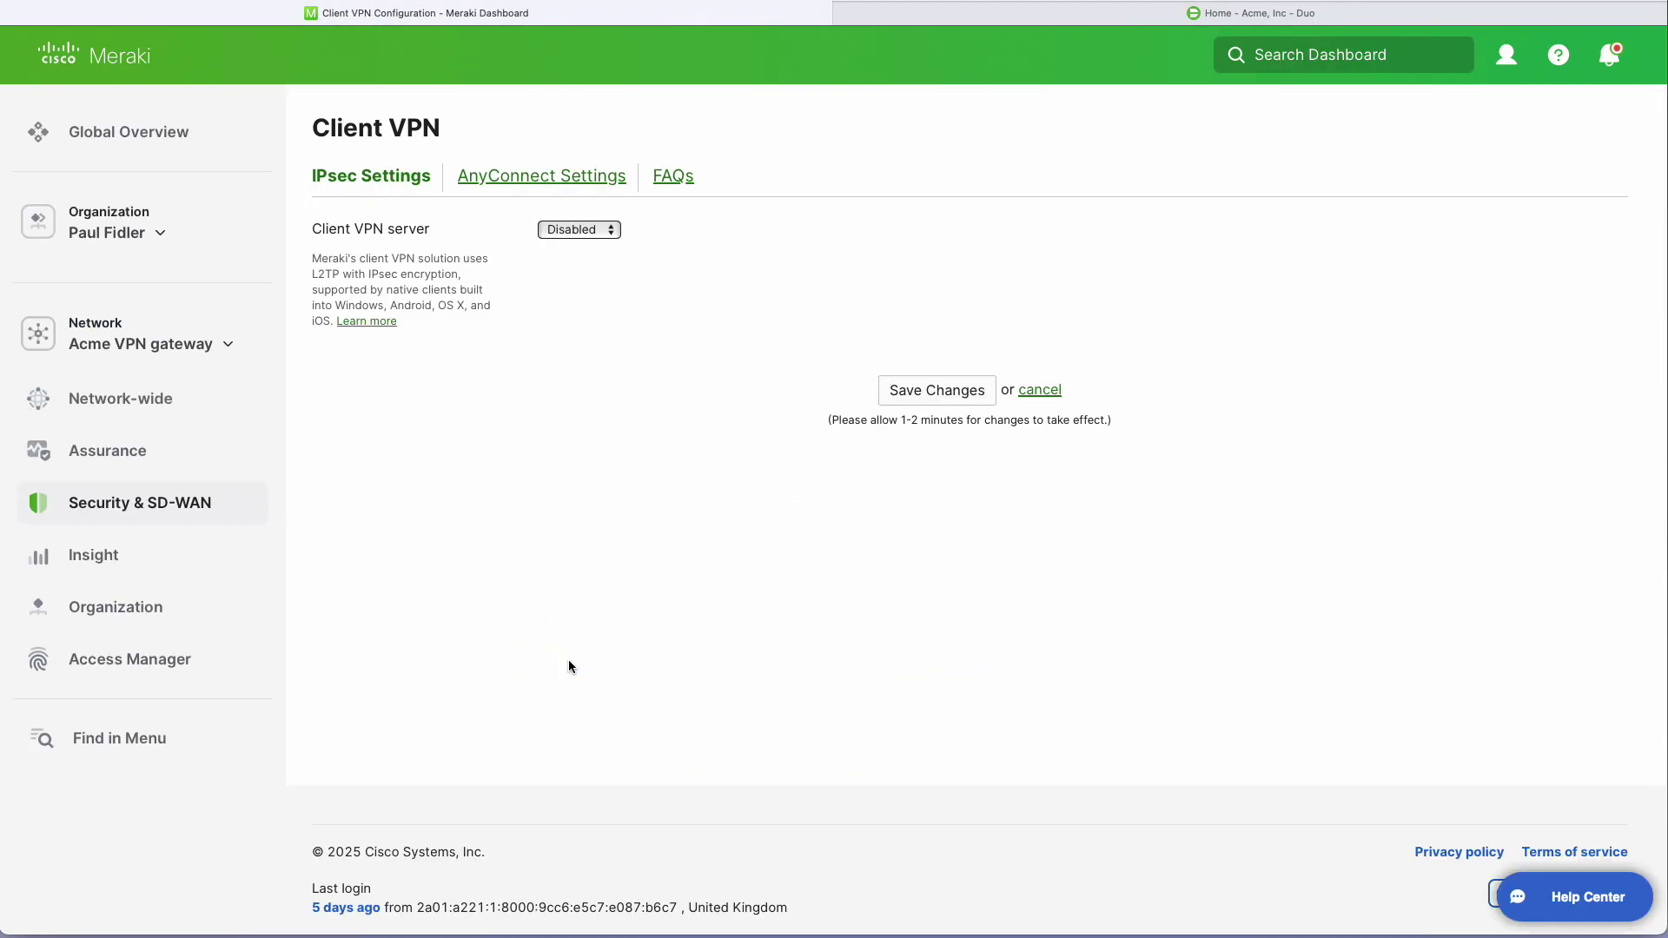
click(579, 176)
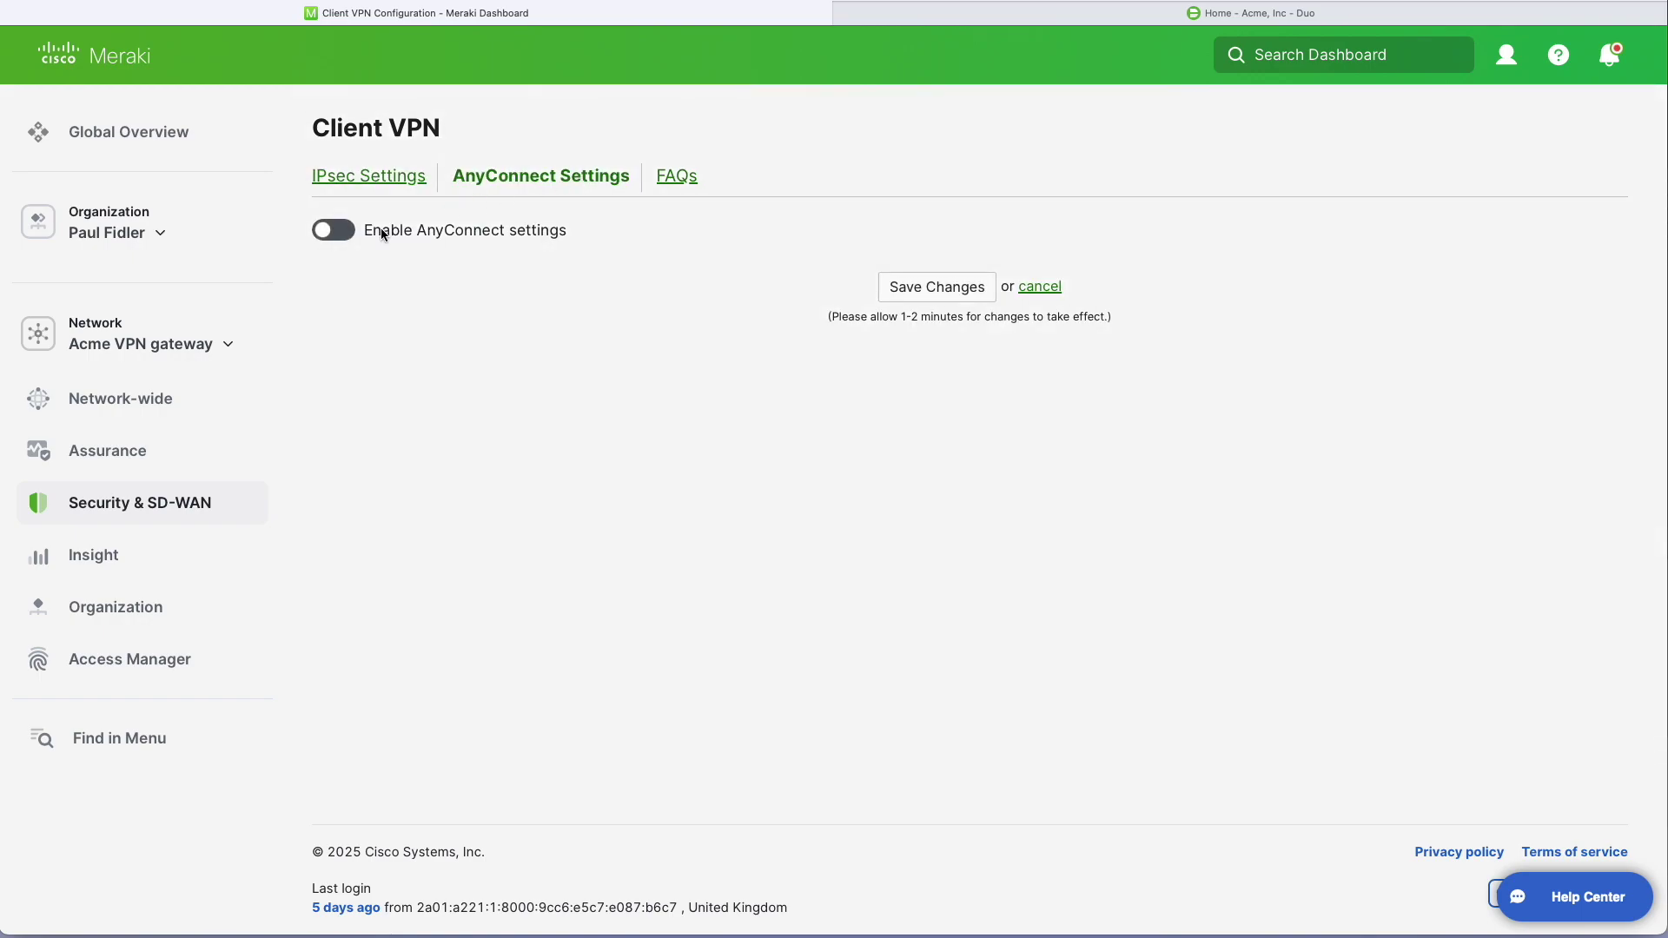
click(350, 233)
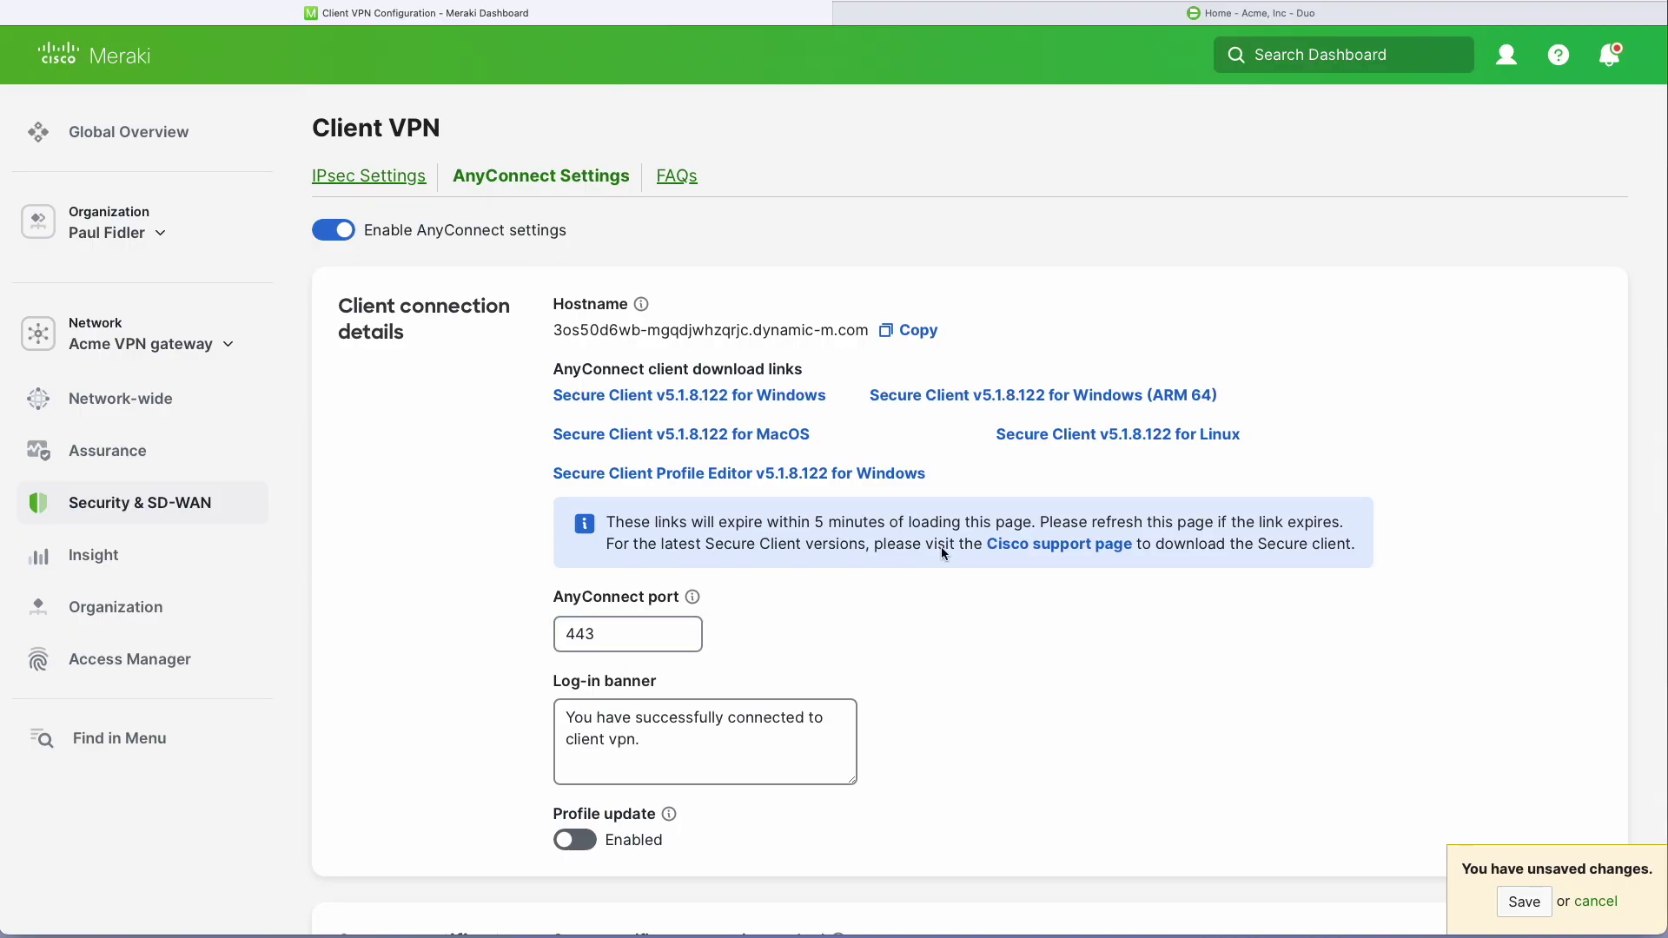
click(919, 330)
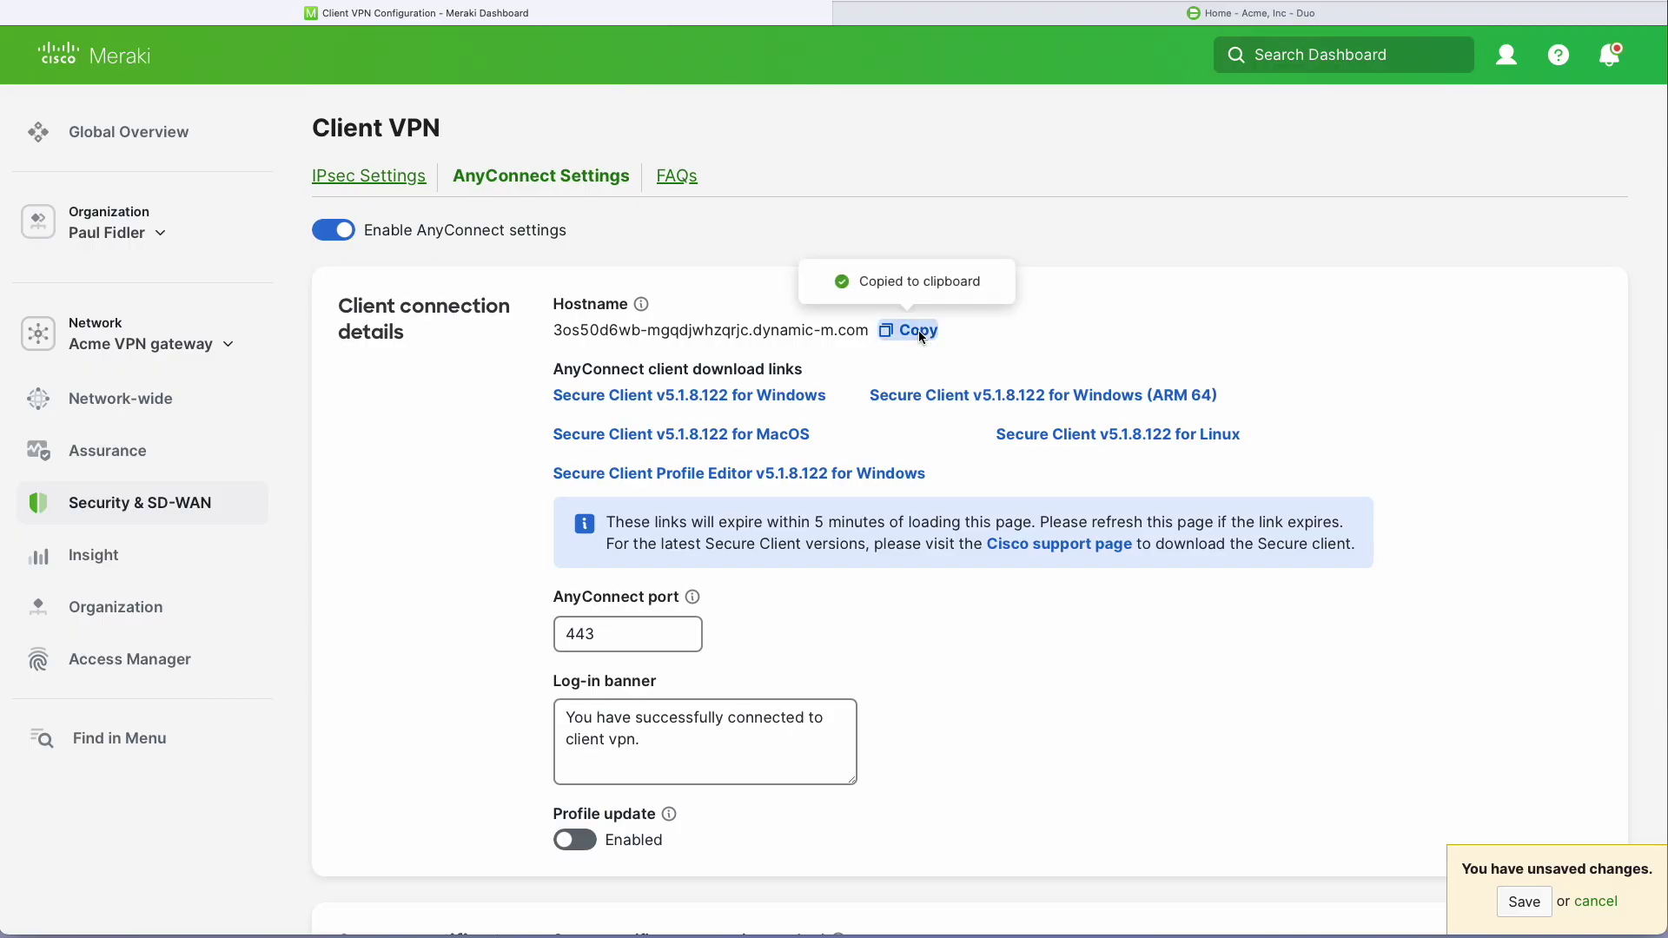
Filter Duo's application catalog for 'meraki secure' and protect Meraki Secure Client.
click(1145, 8)
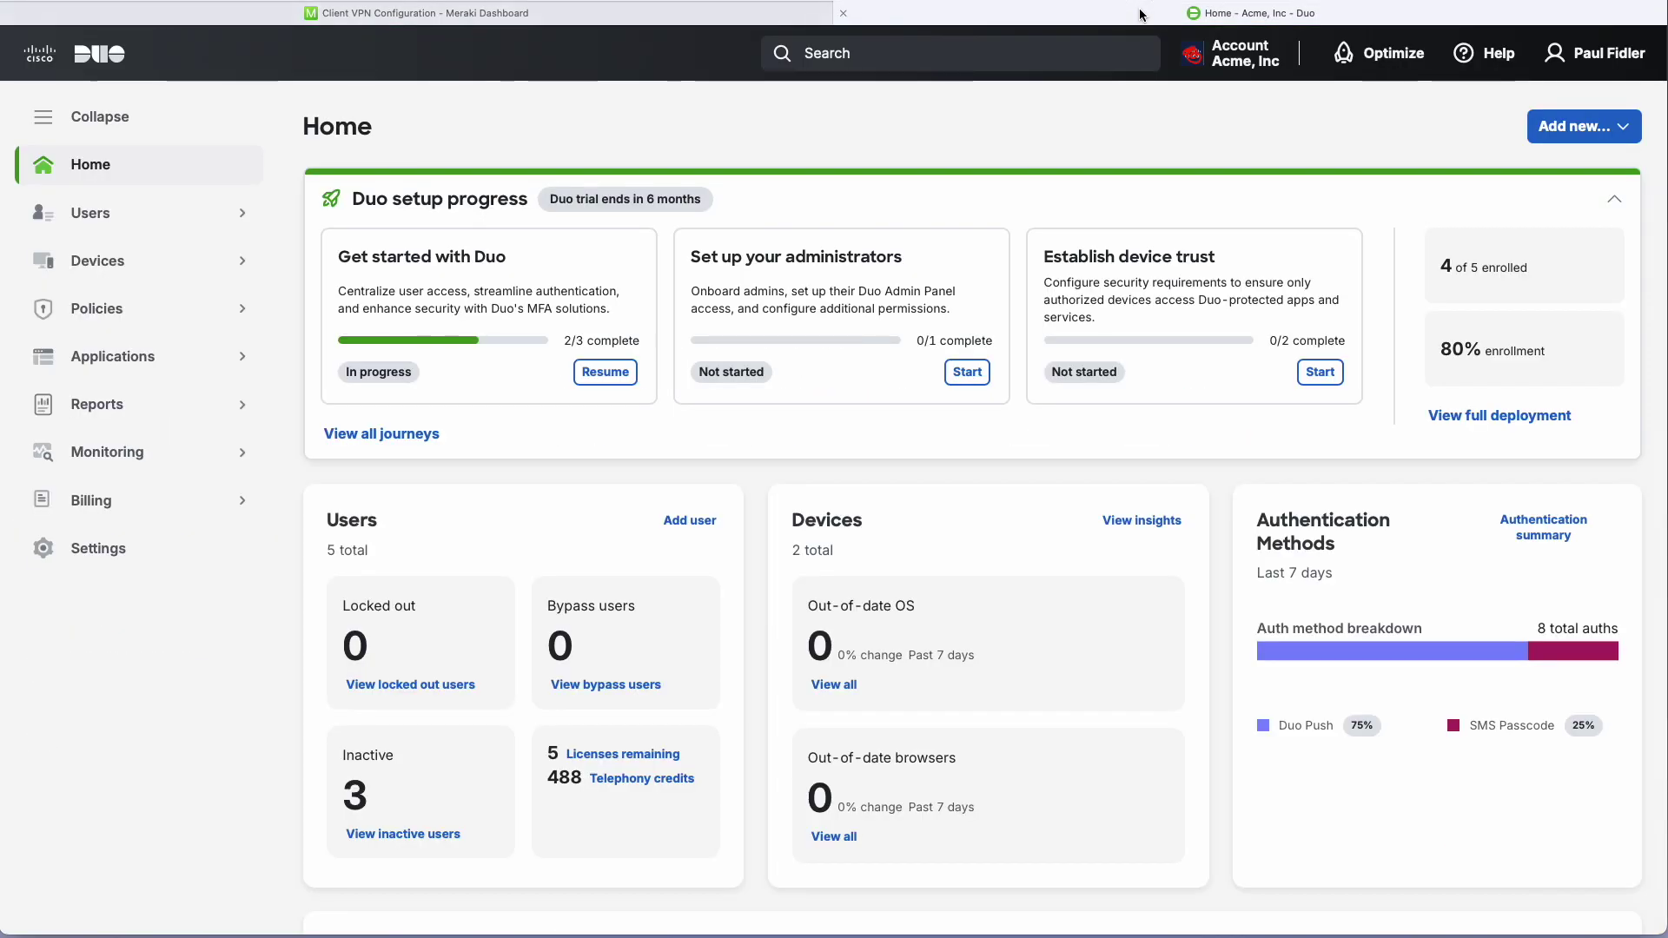
click(80, 357)
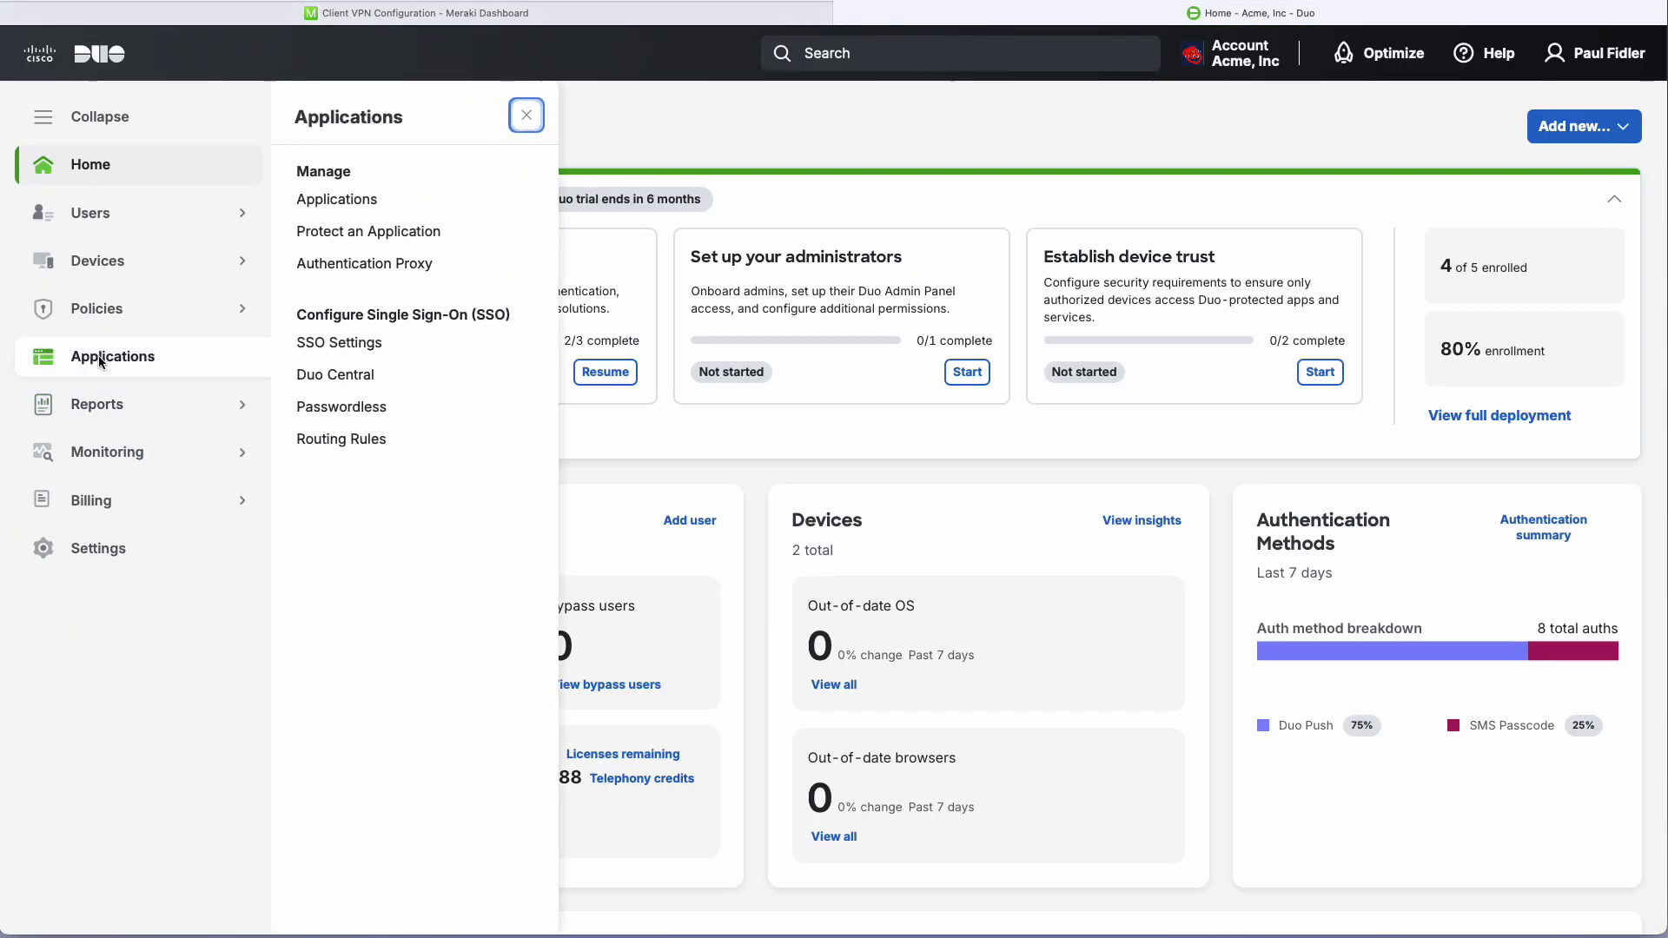
click(361, 236)
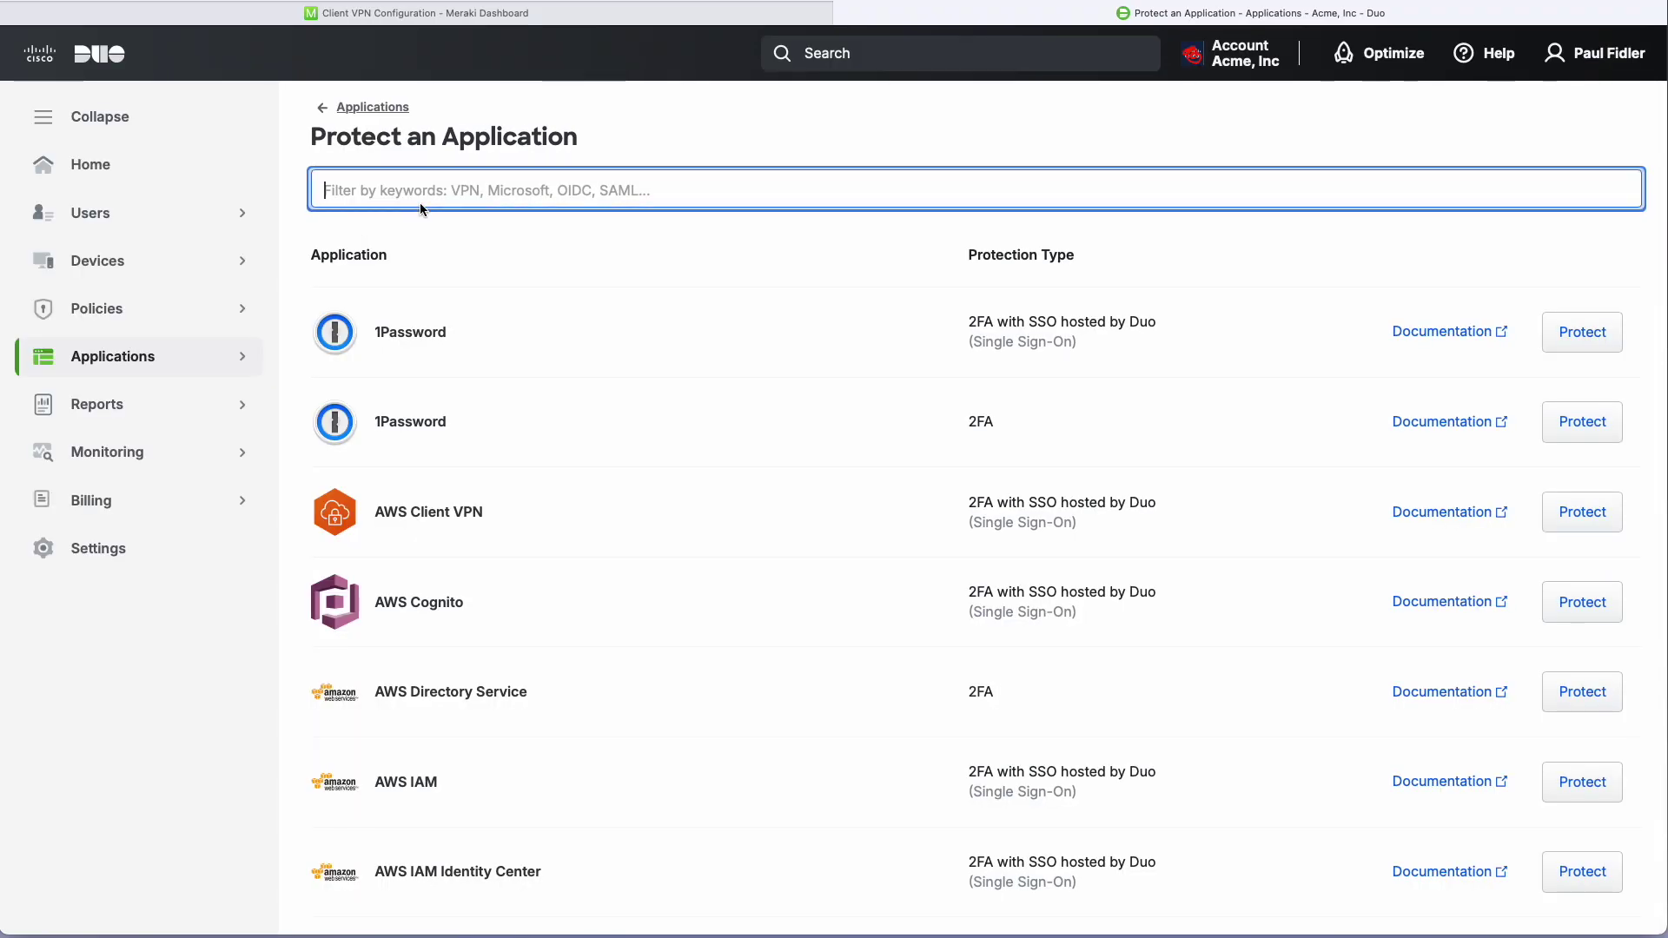
text(meraki s)
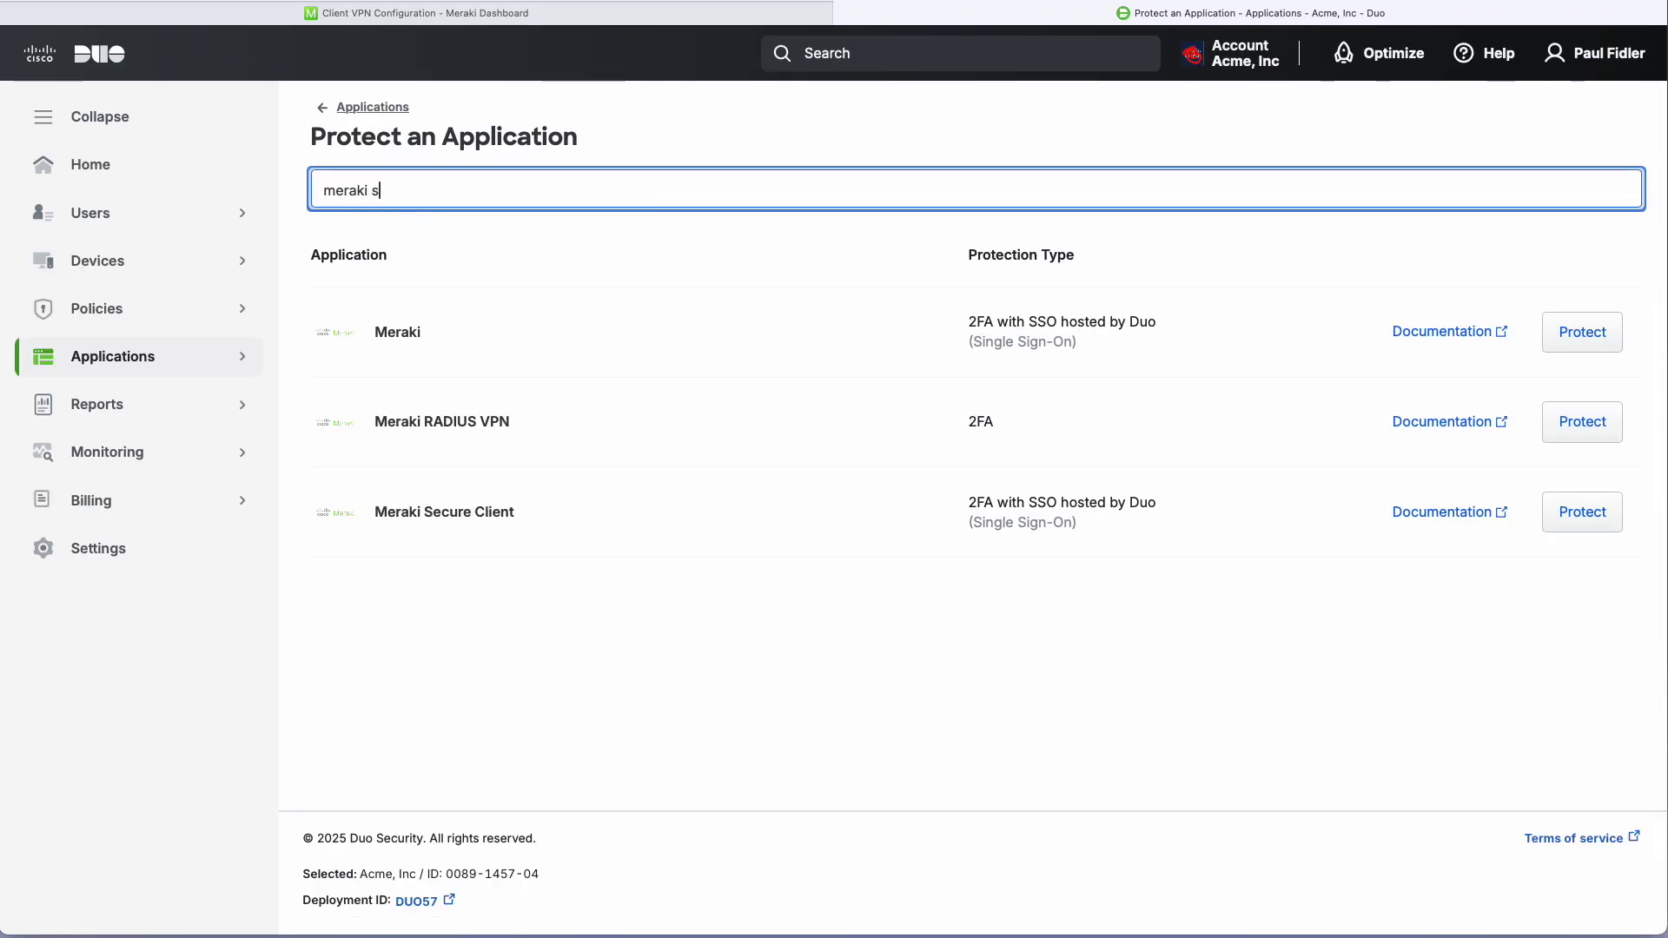
text(ecure)
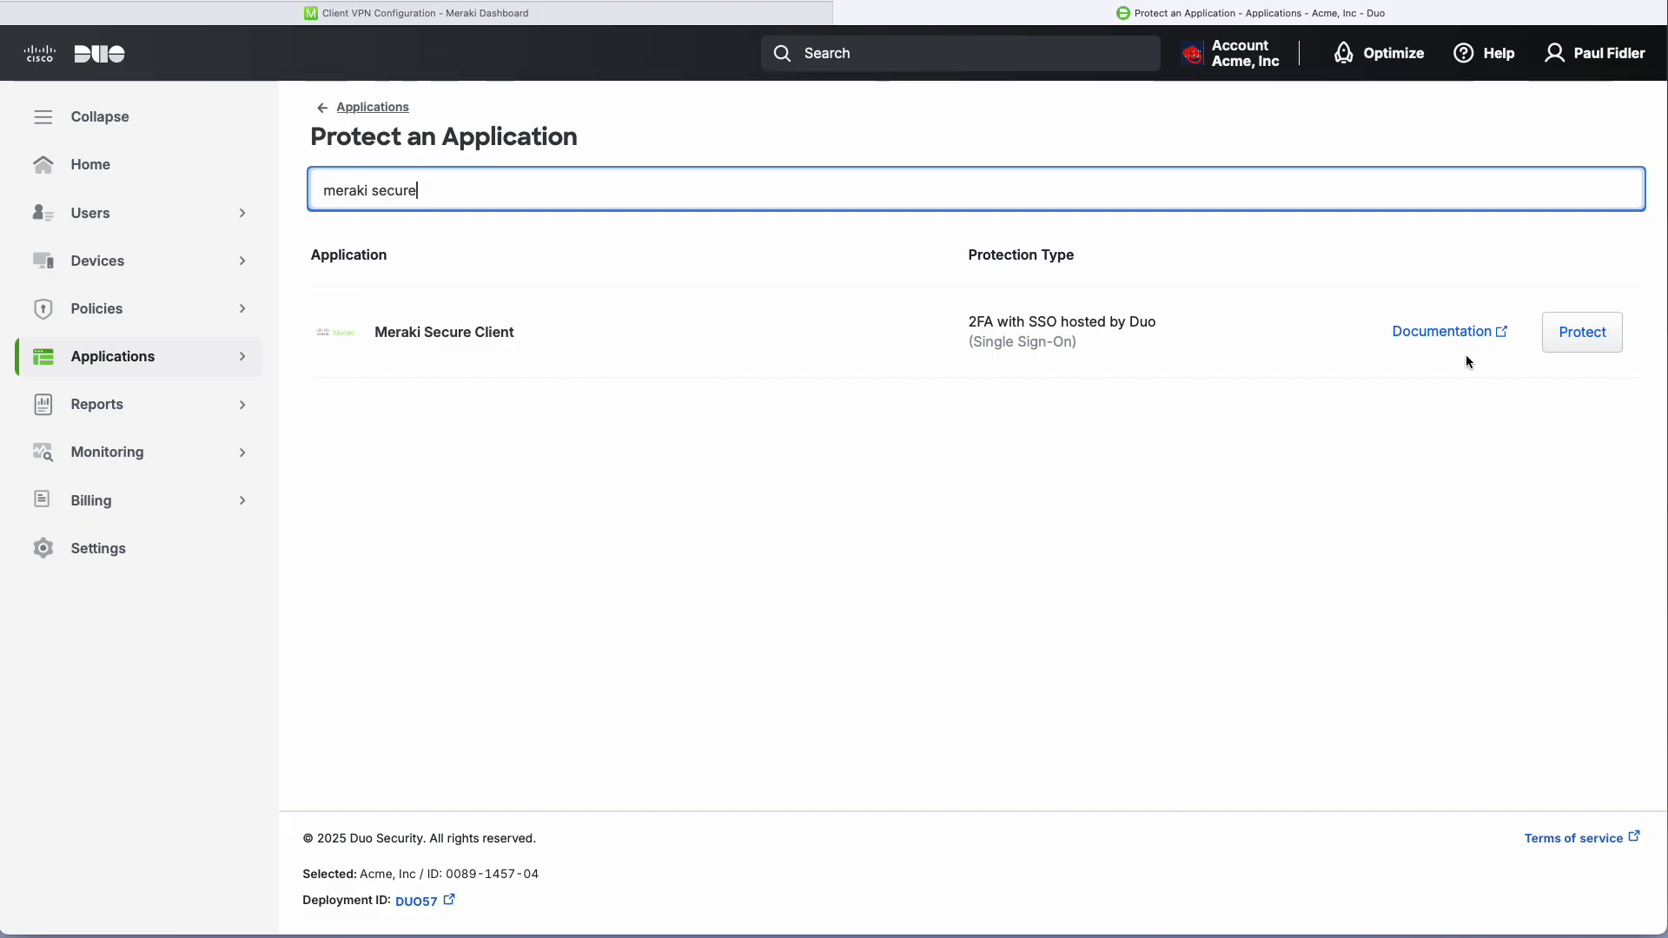
click(1584, 331)
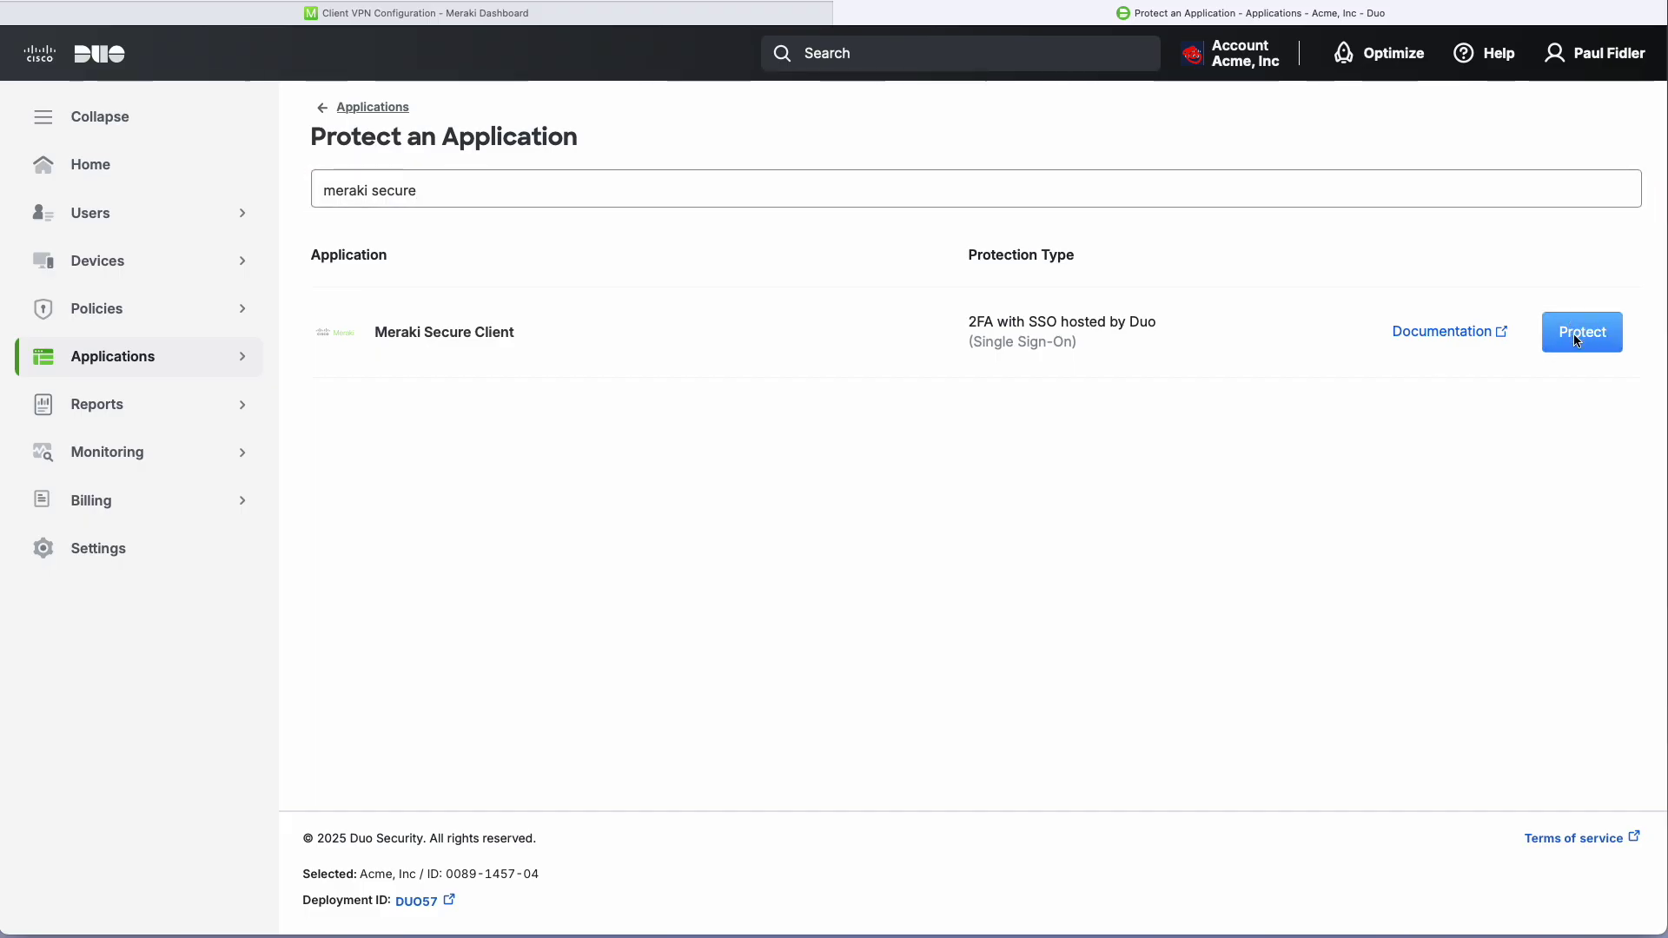
Rename the Duo application to 'Acme AnyConnect Duo SSO'.
click(671, 374)
key(super+a)
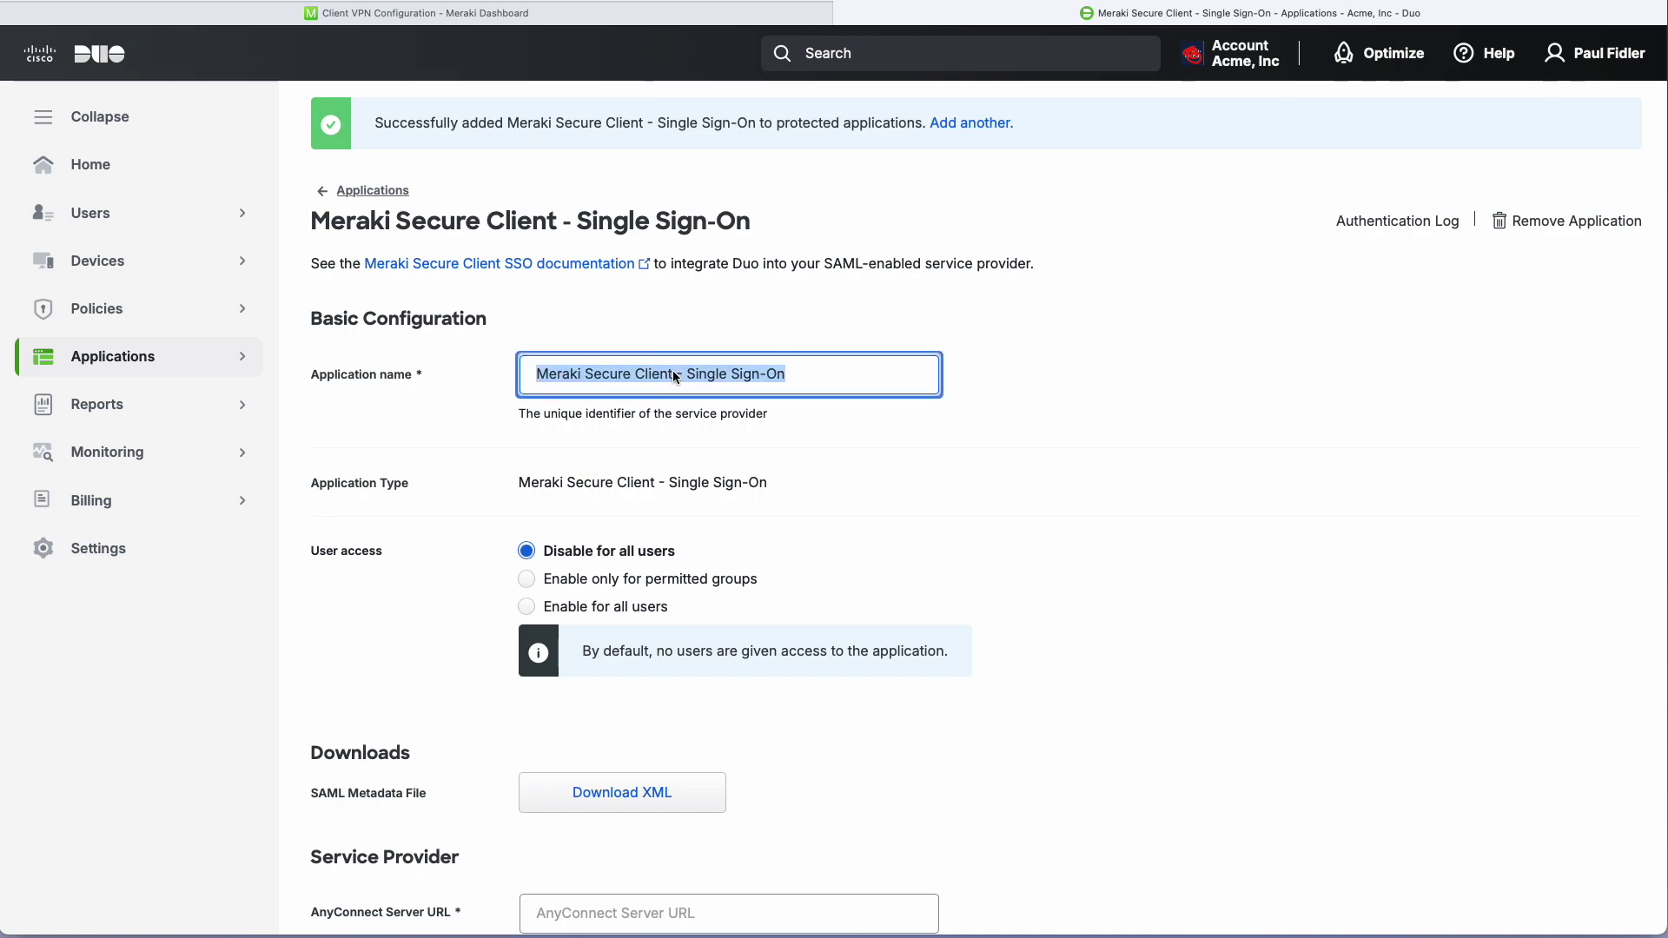
text(Accne)
key(BackSpace)
key(BackSpace)
key(BackSpace)
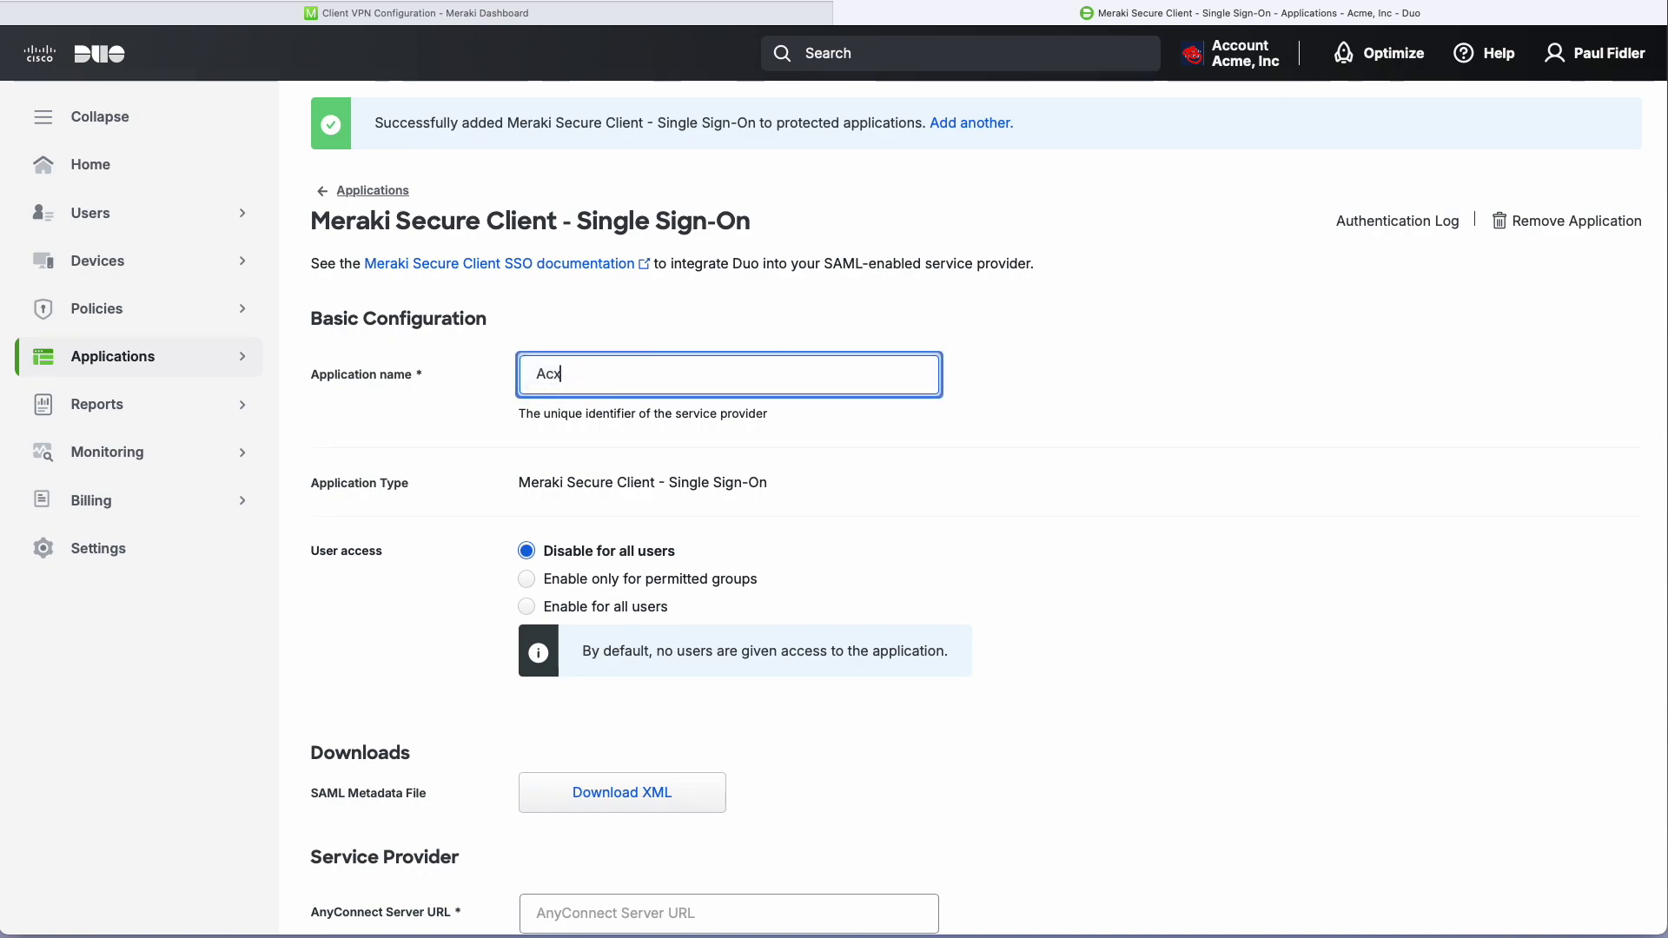
text(me AnyConnect Duo SSO)
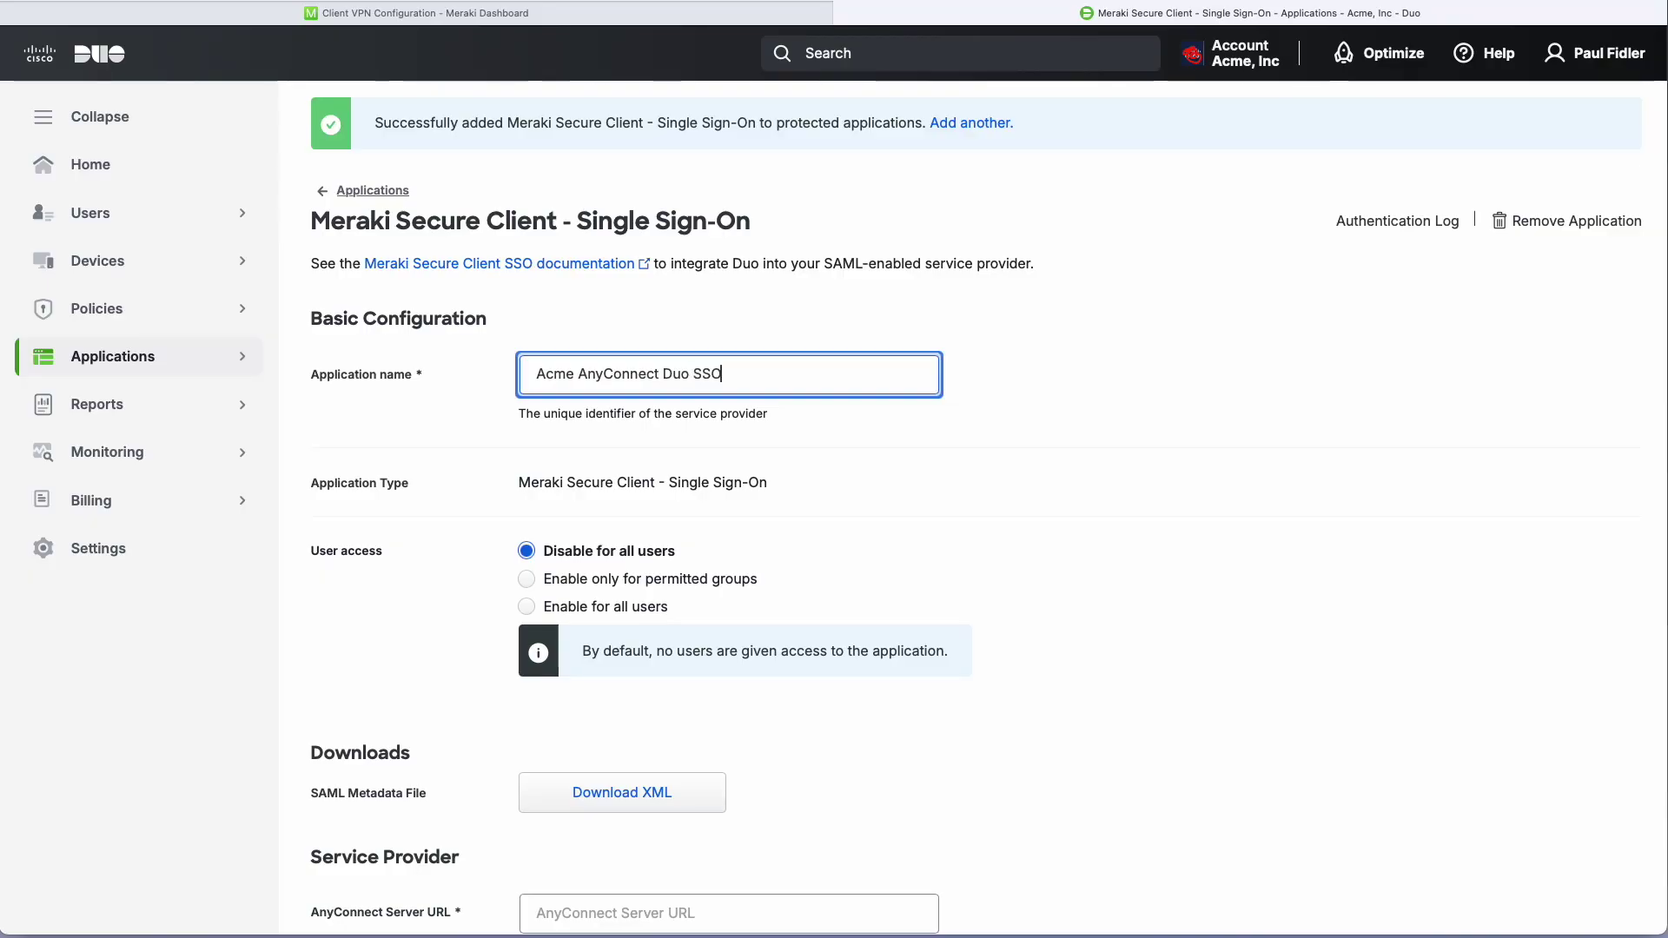
click(545, 608)
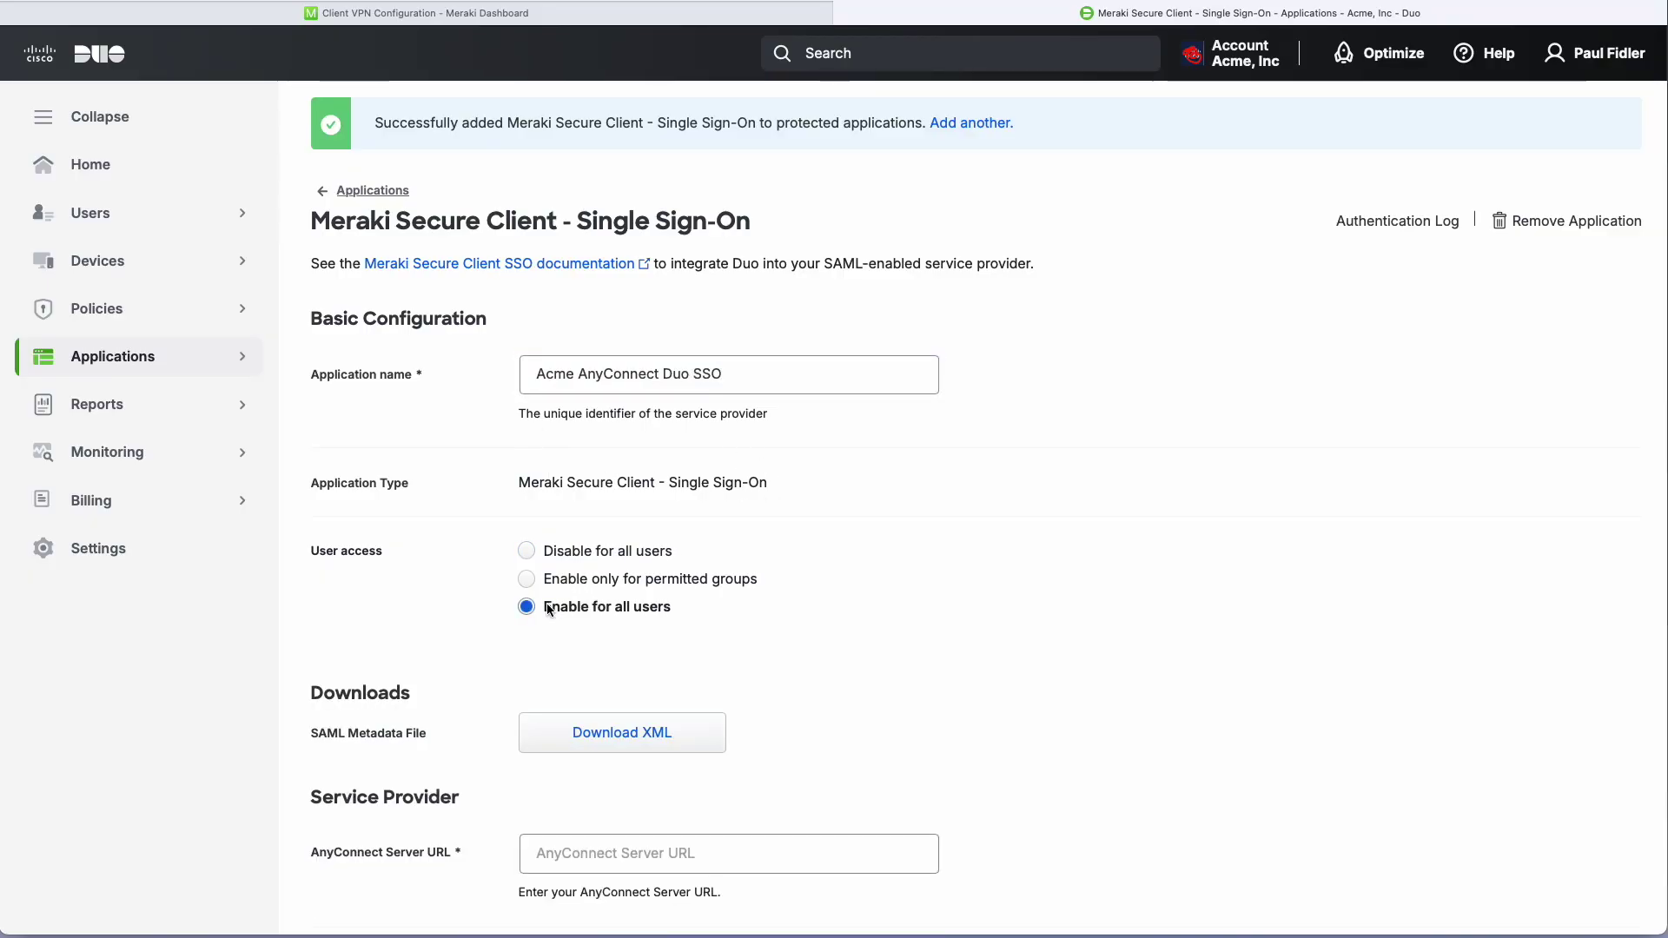
scroll(956, 614, down, 5)
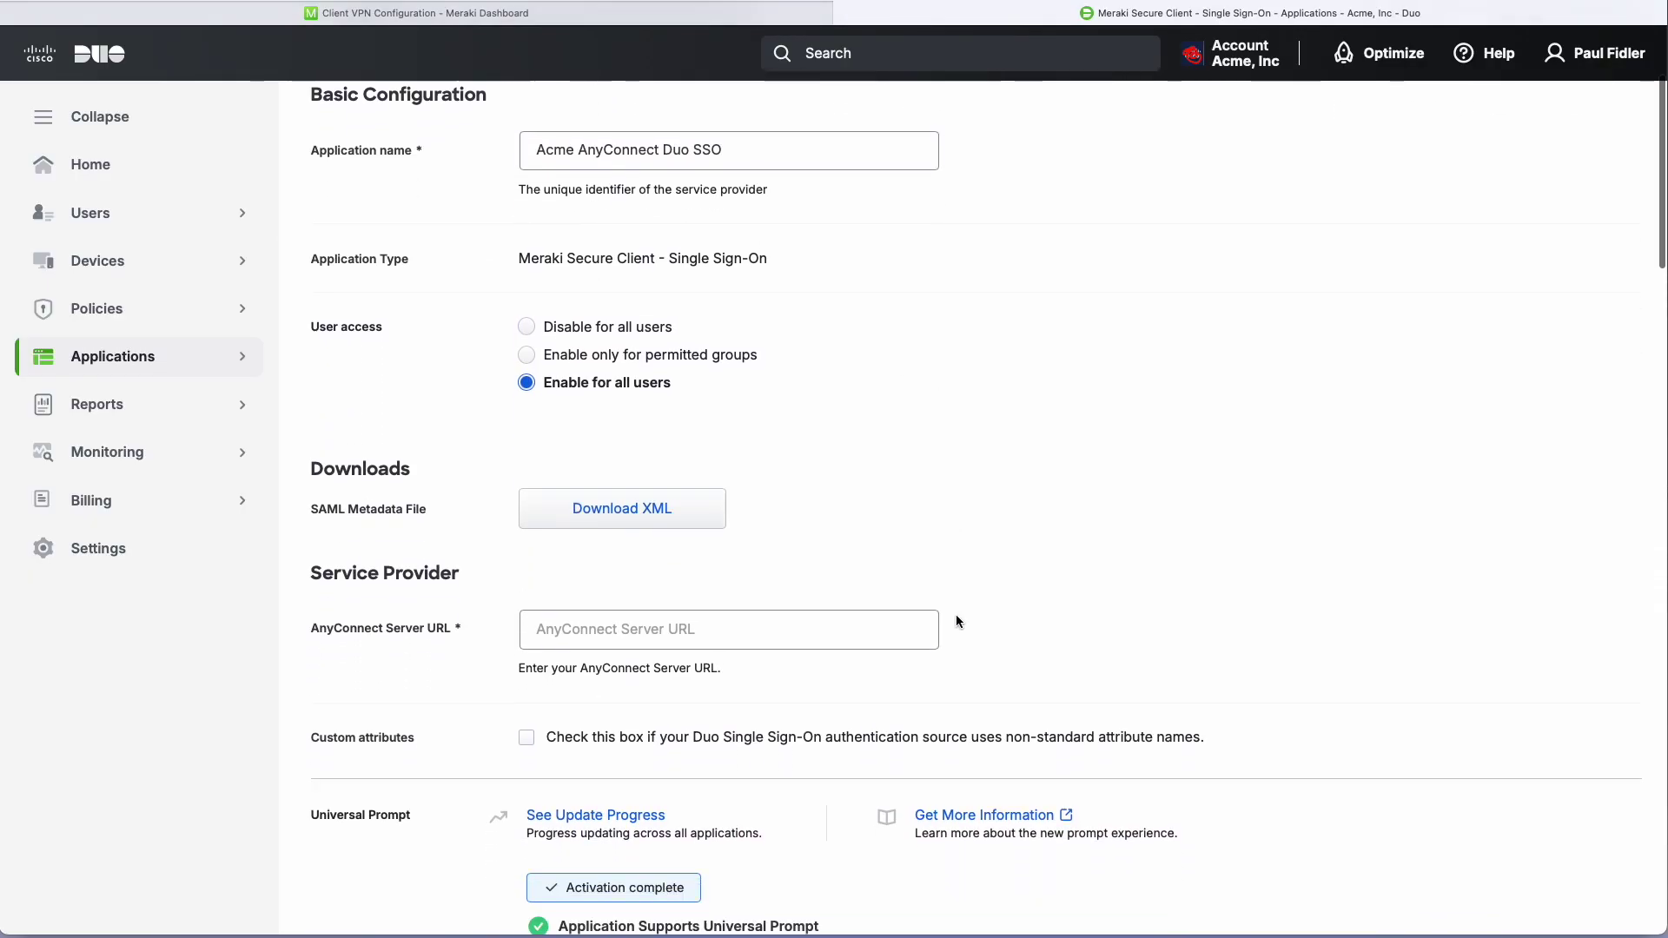
click(551, 584)
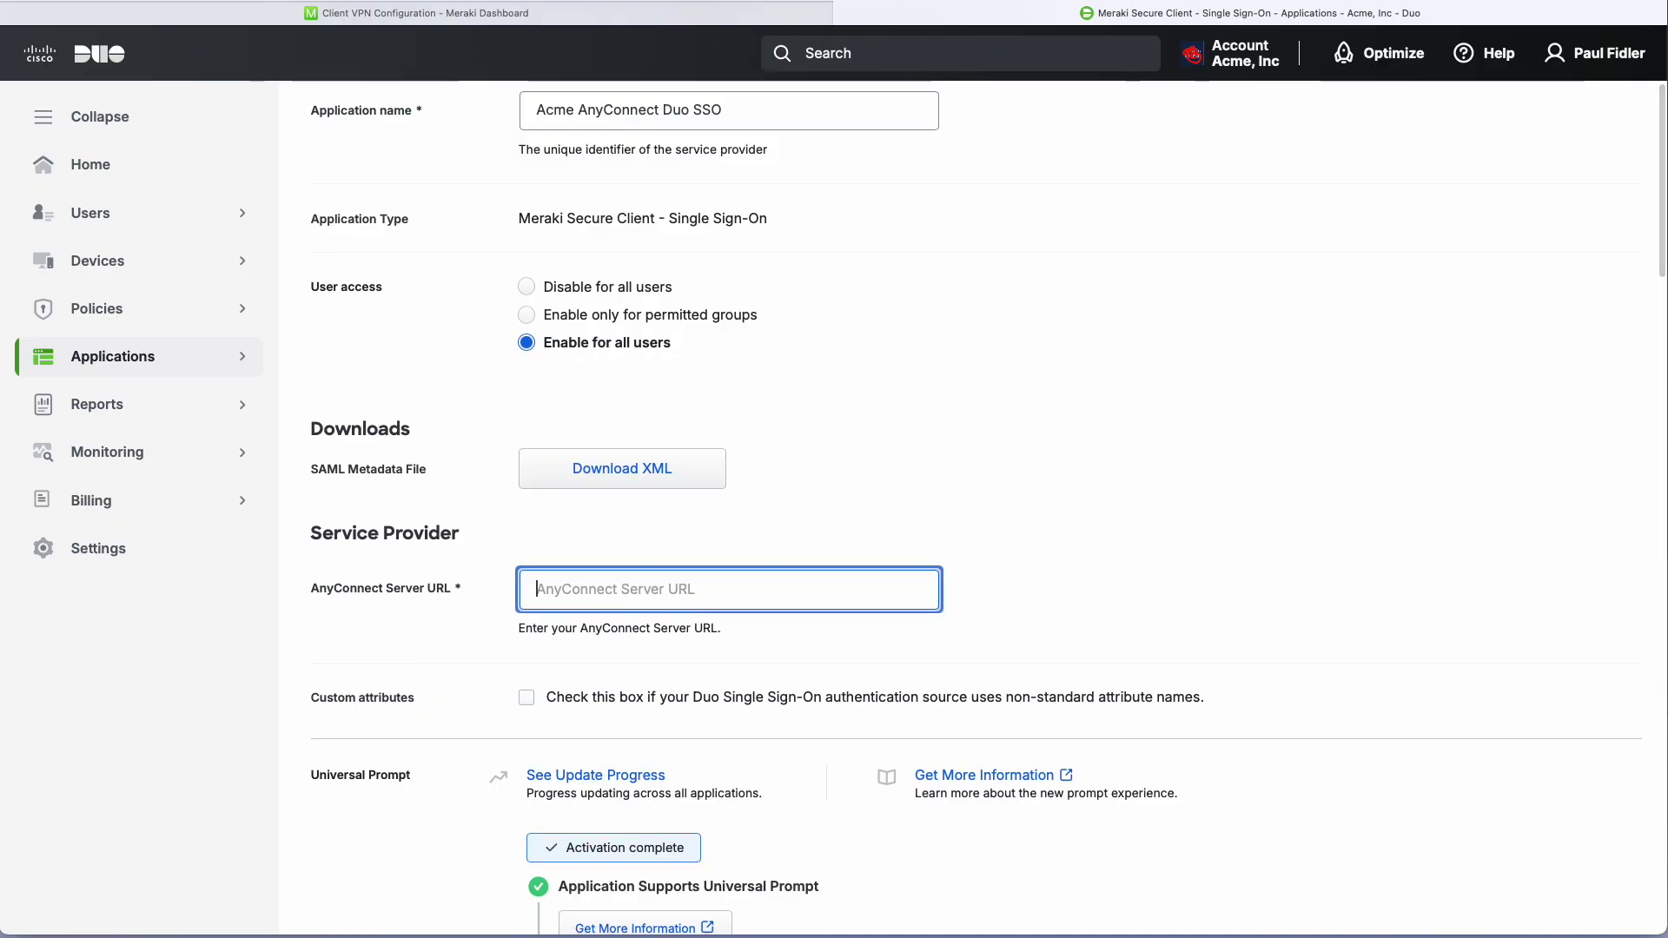
text(https://)
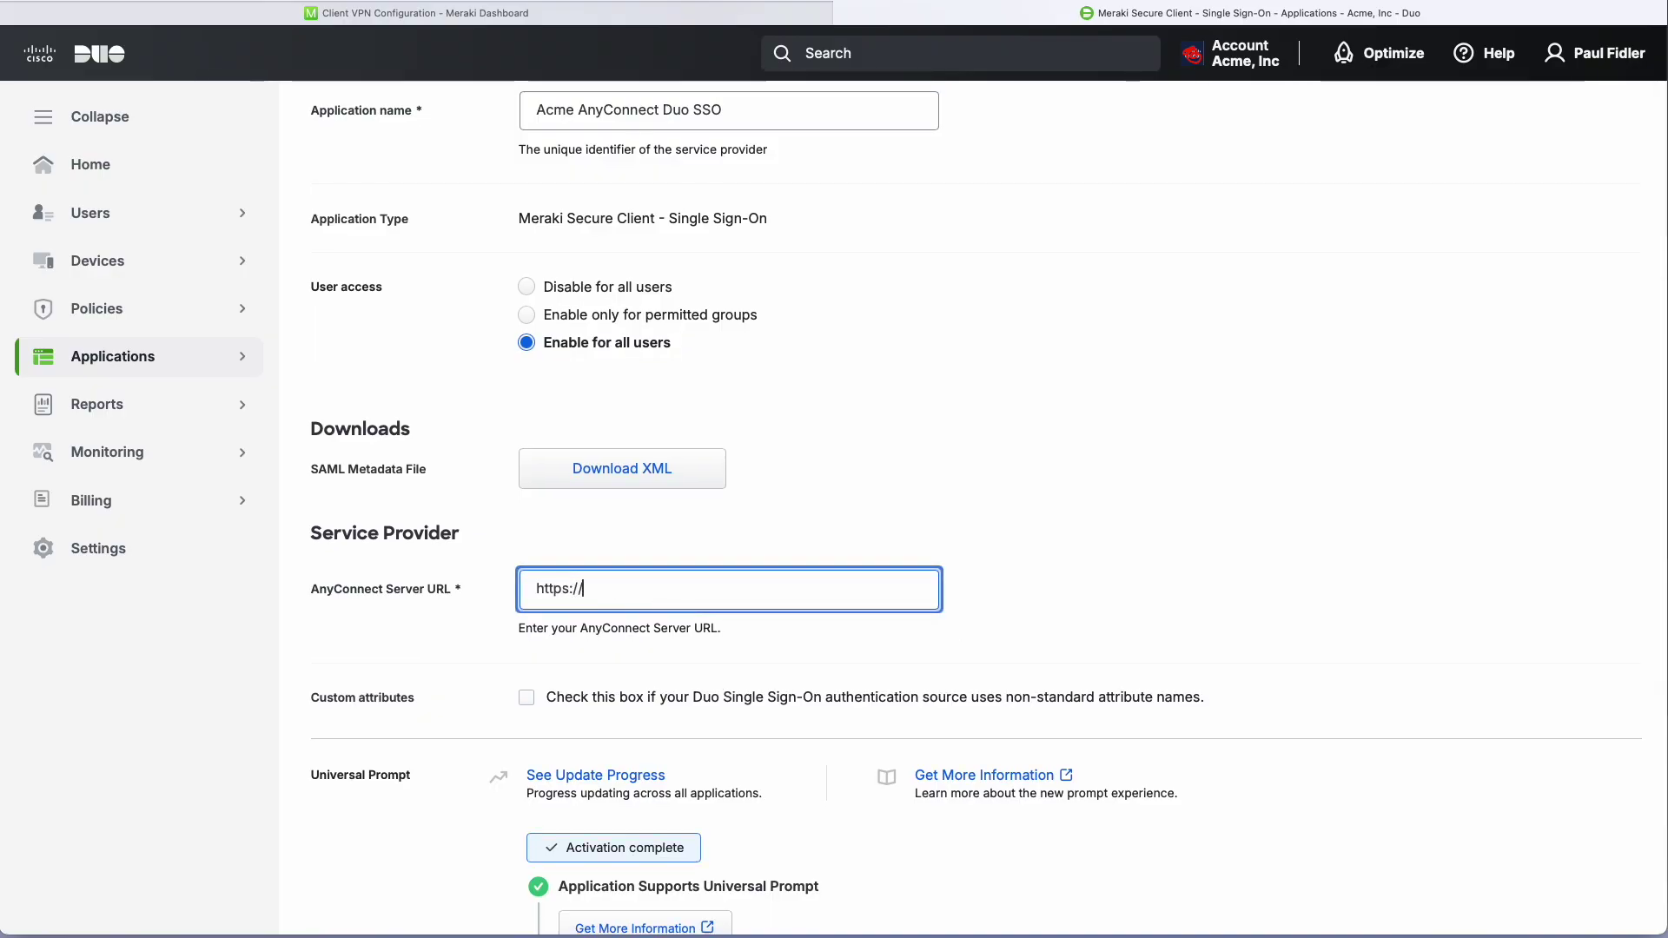
text(3os50d6wb-mgqdjwhzqrjc.dynamic-m.com)
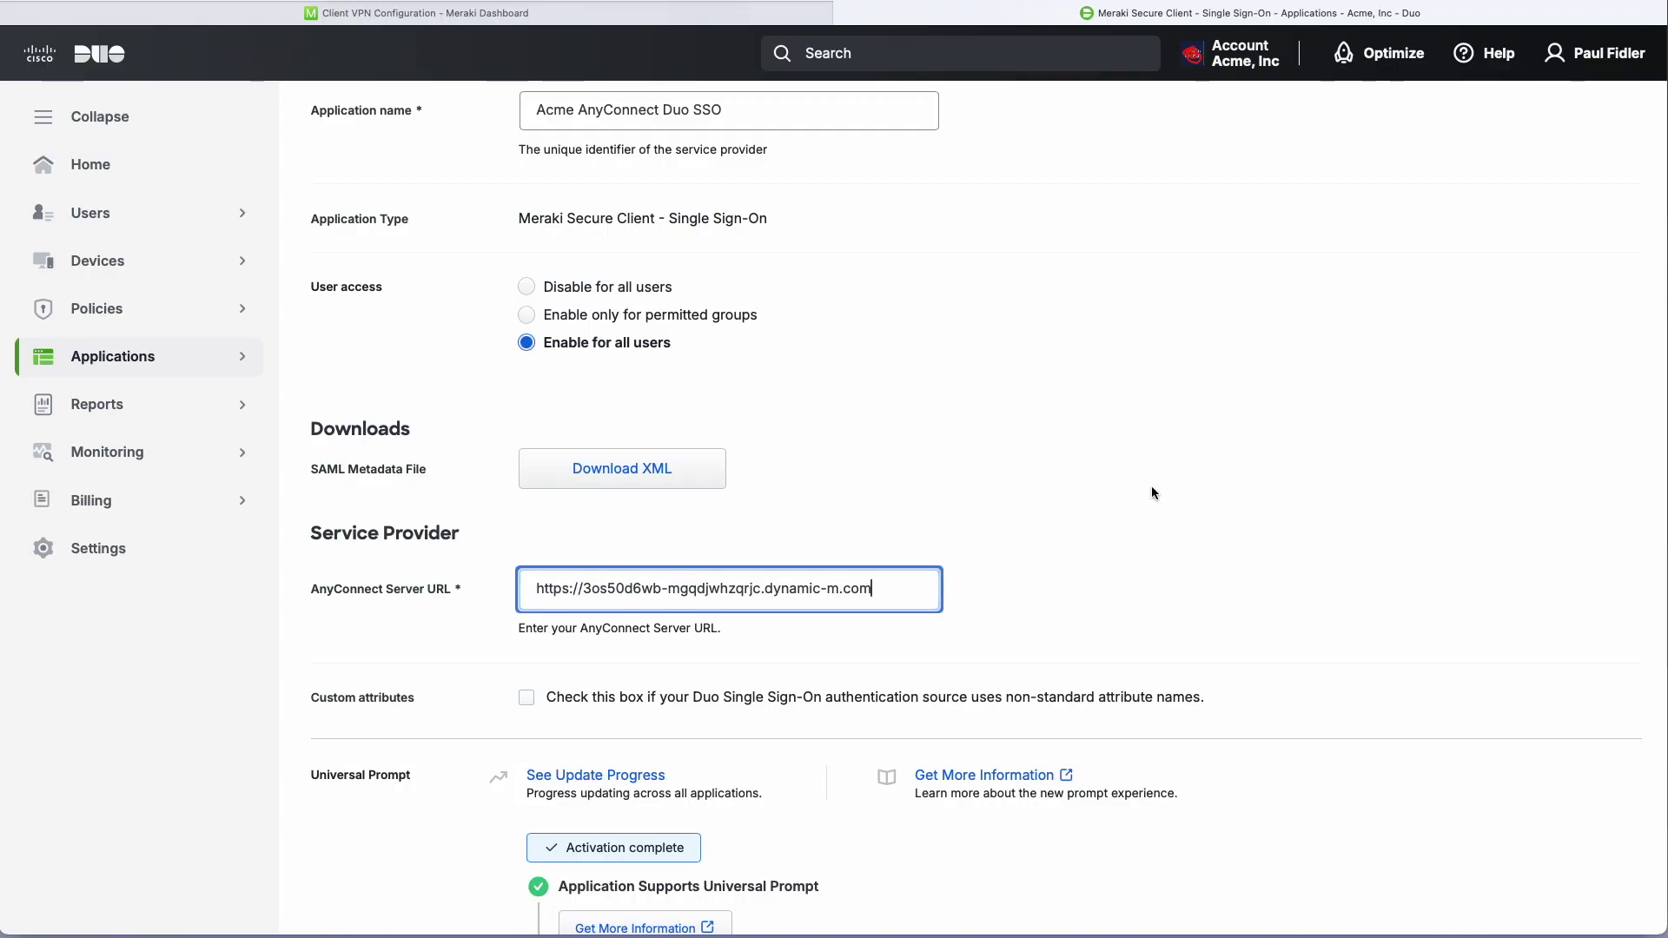
scroll(1181, 490, up, 1)
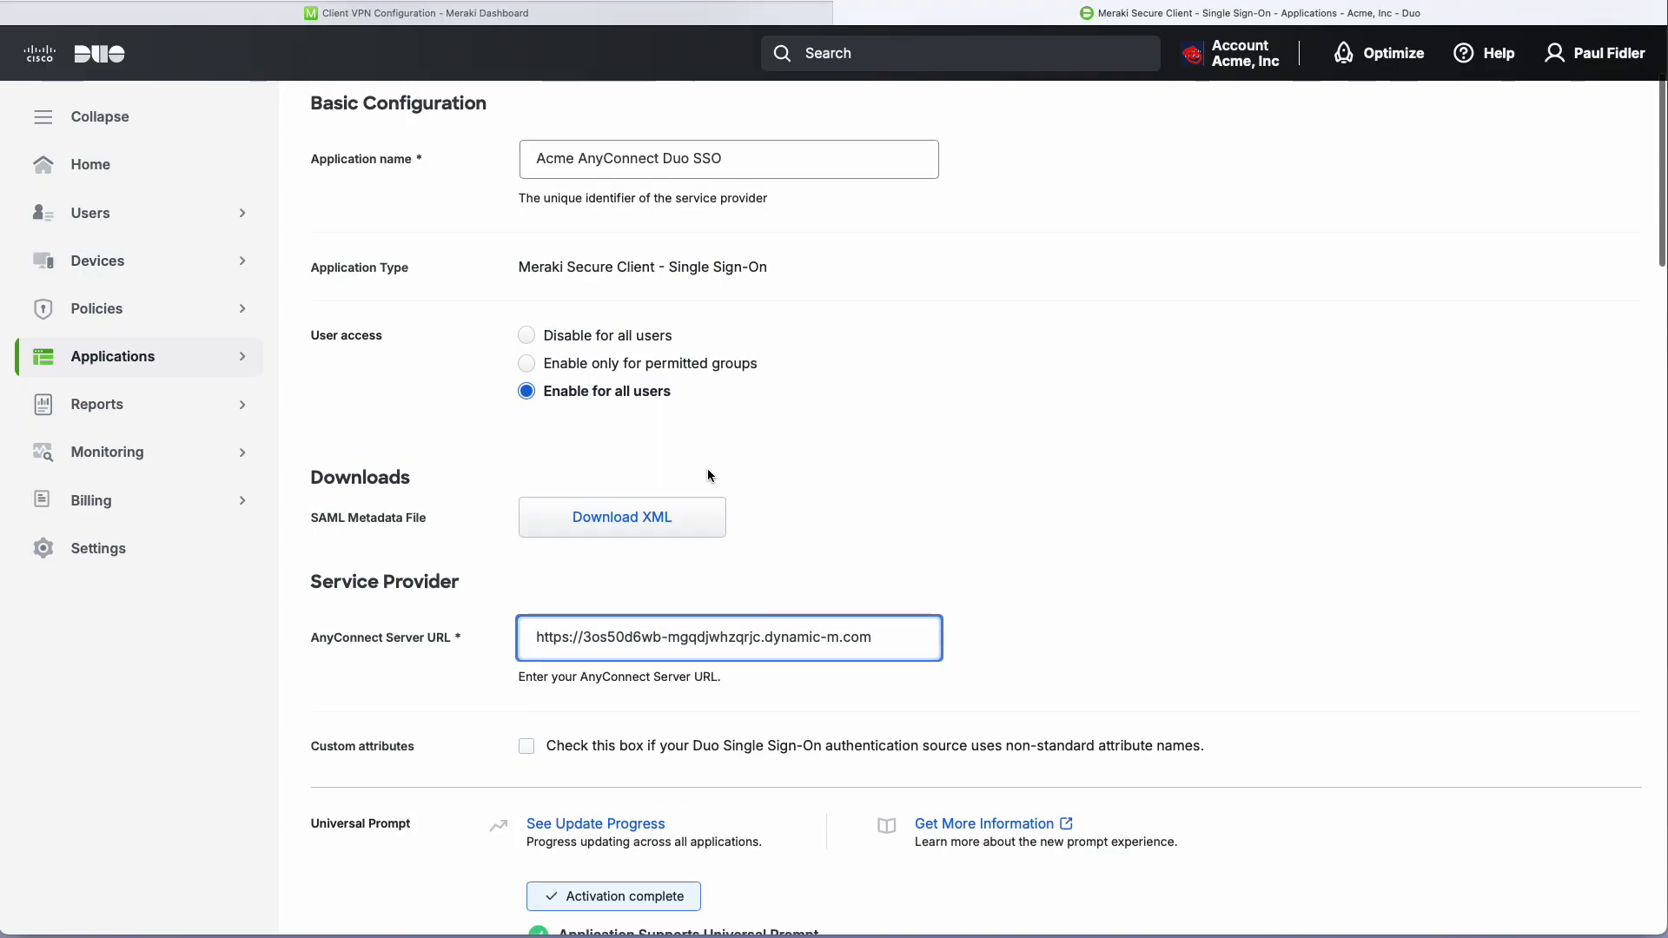
Download the SAML metadata file, then save the Acme AnyConnect Duo SSO application.
click(624, 519)
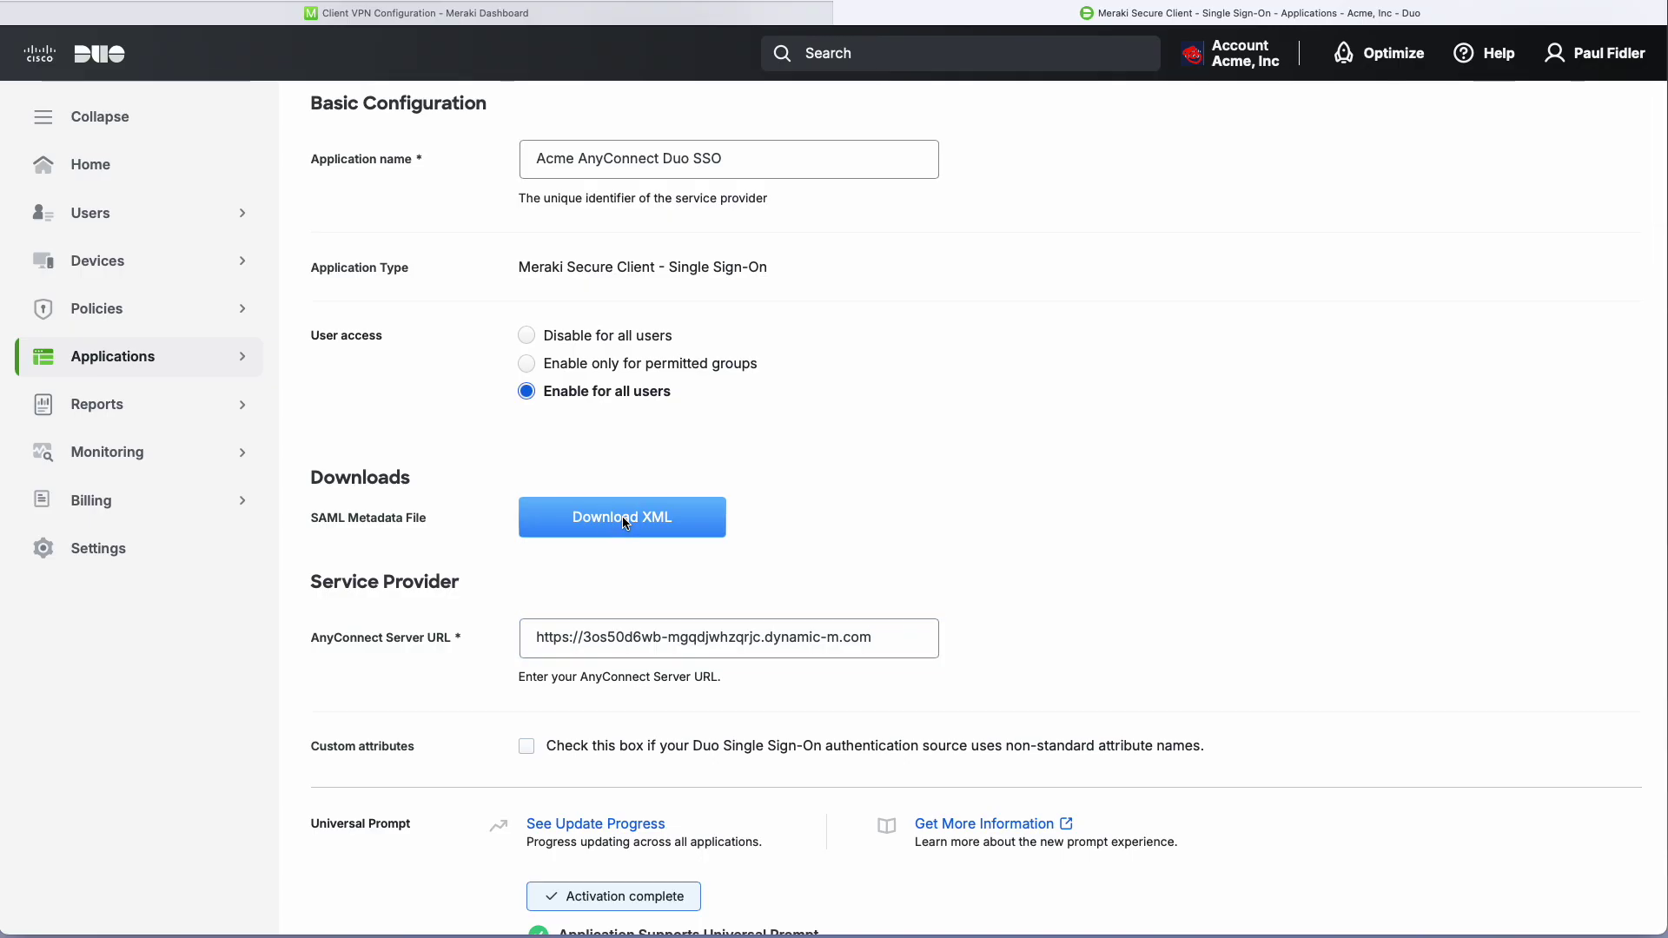
scroll(1134, 499, down, 2)
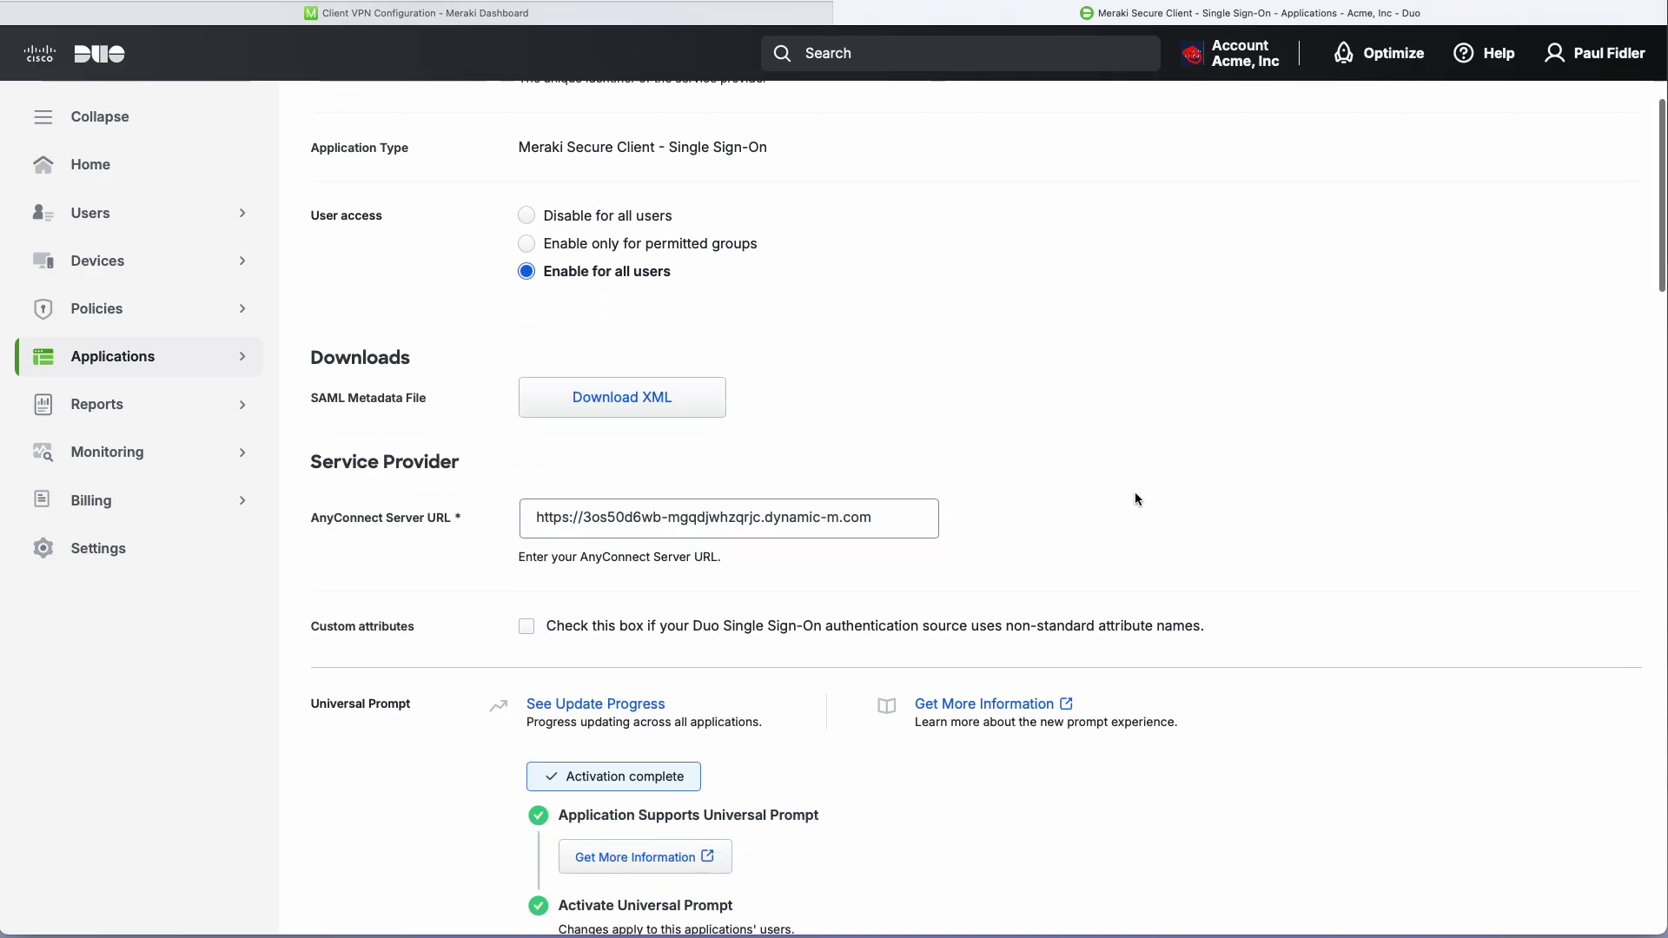
scroll(1135, 499, down, 10)
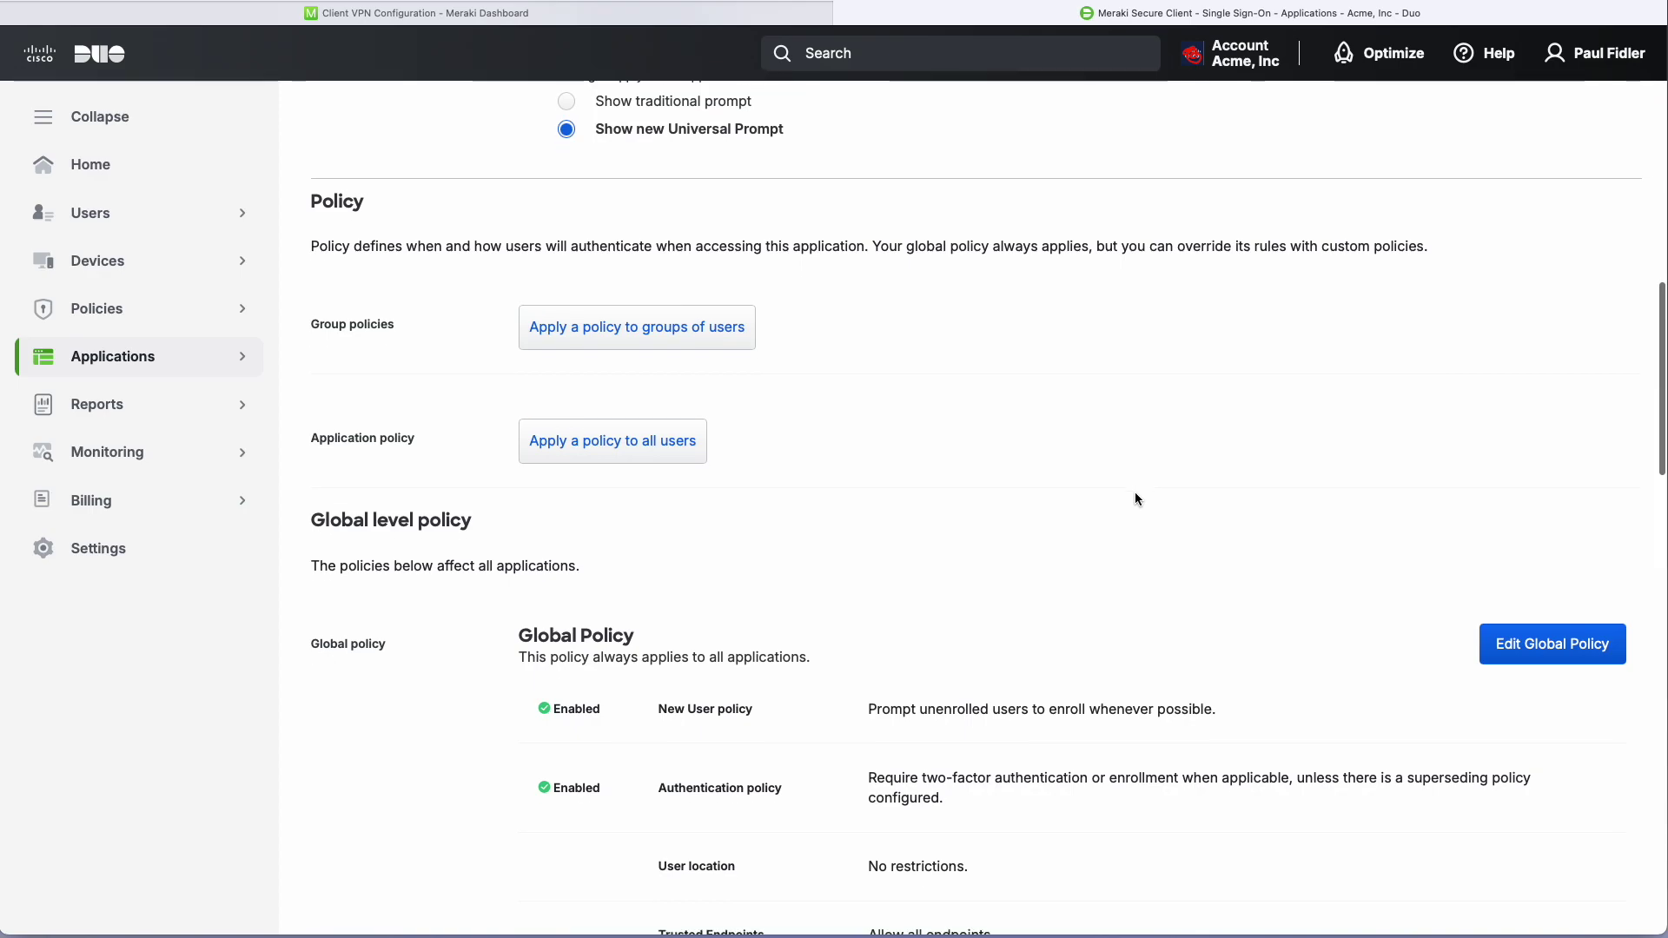
scroll(1134, 499, down, 14)
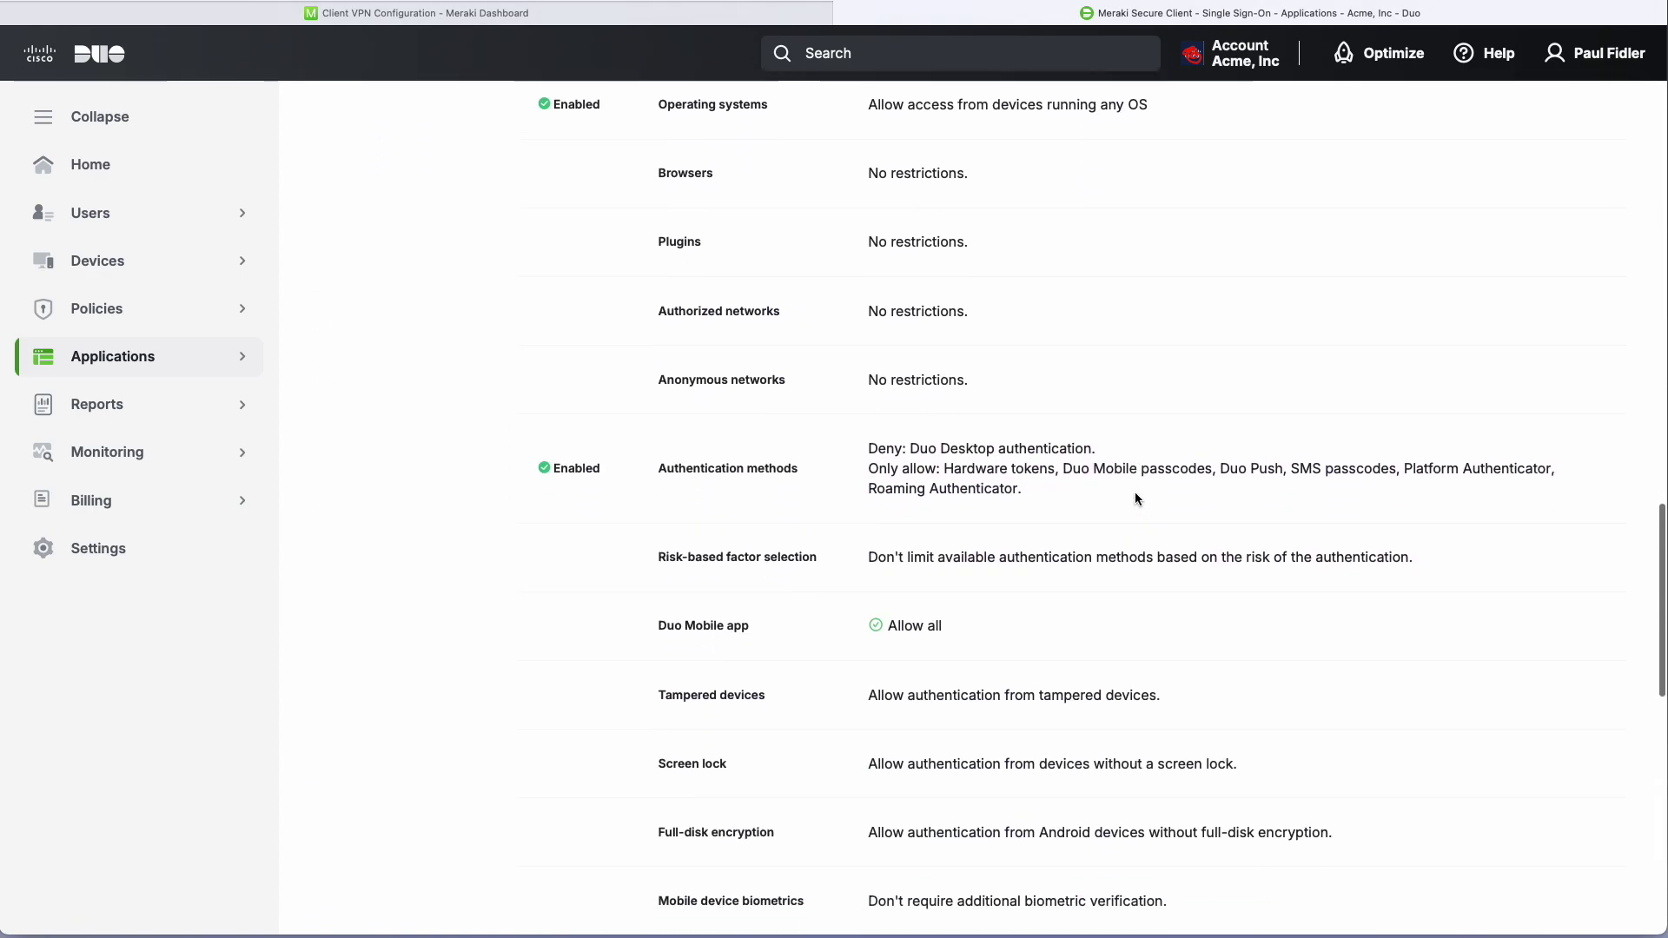
scroll(1135, 499, down, 10)
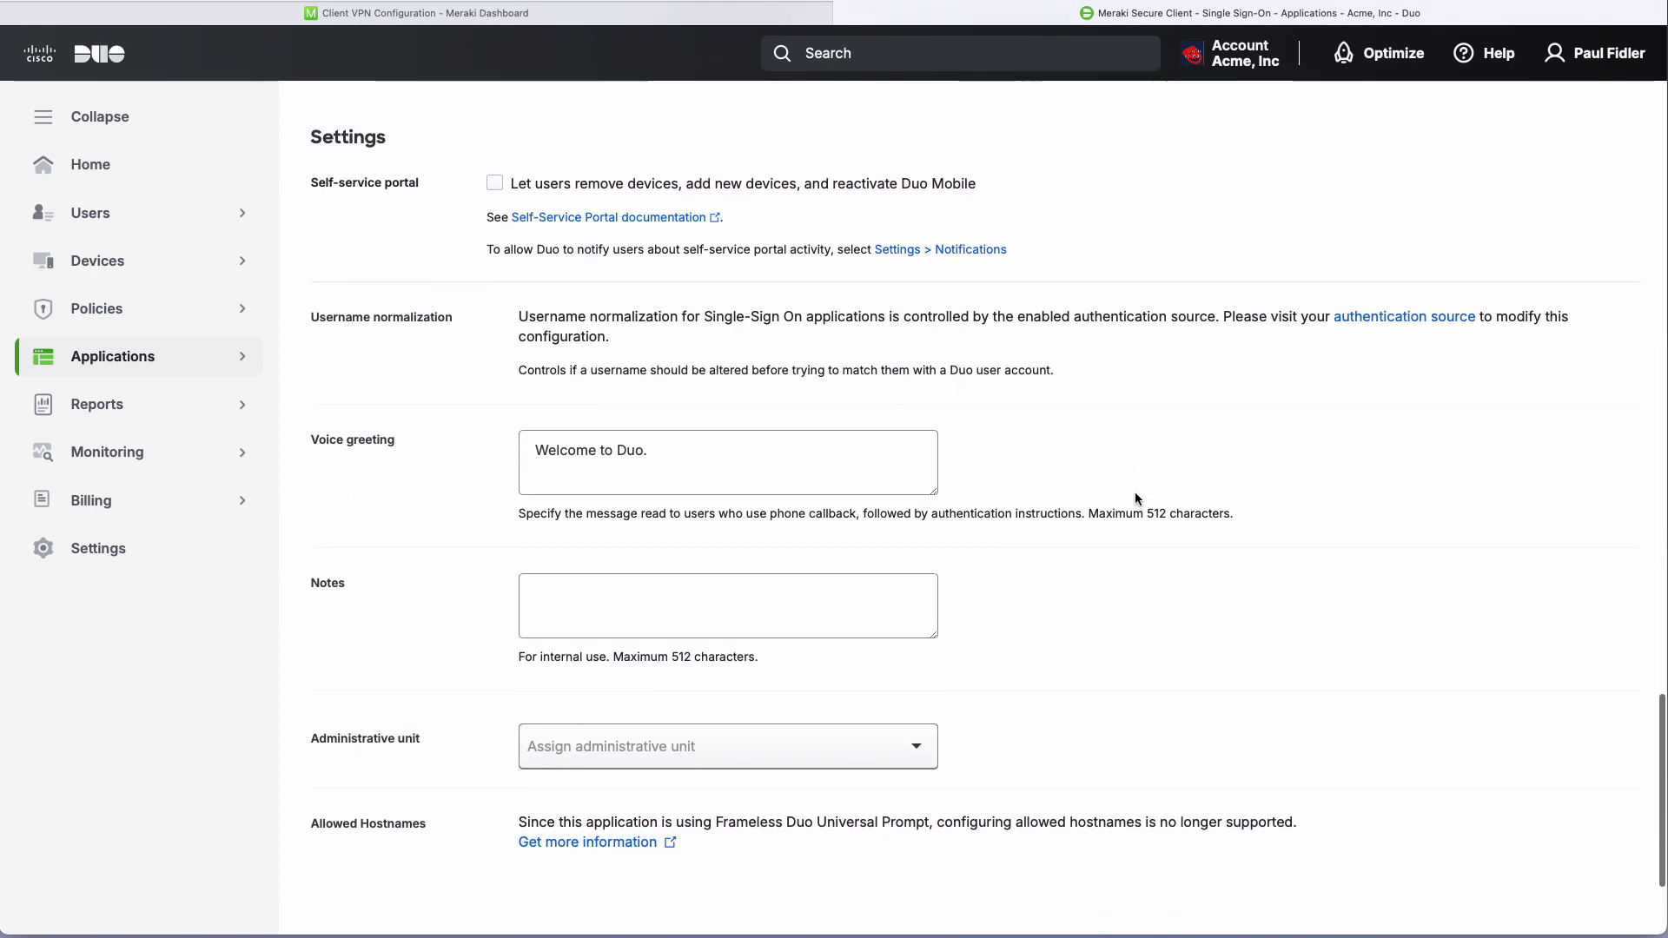
scroll(1135, 497, down, 3)
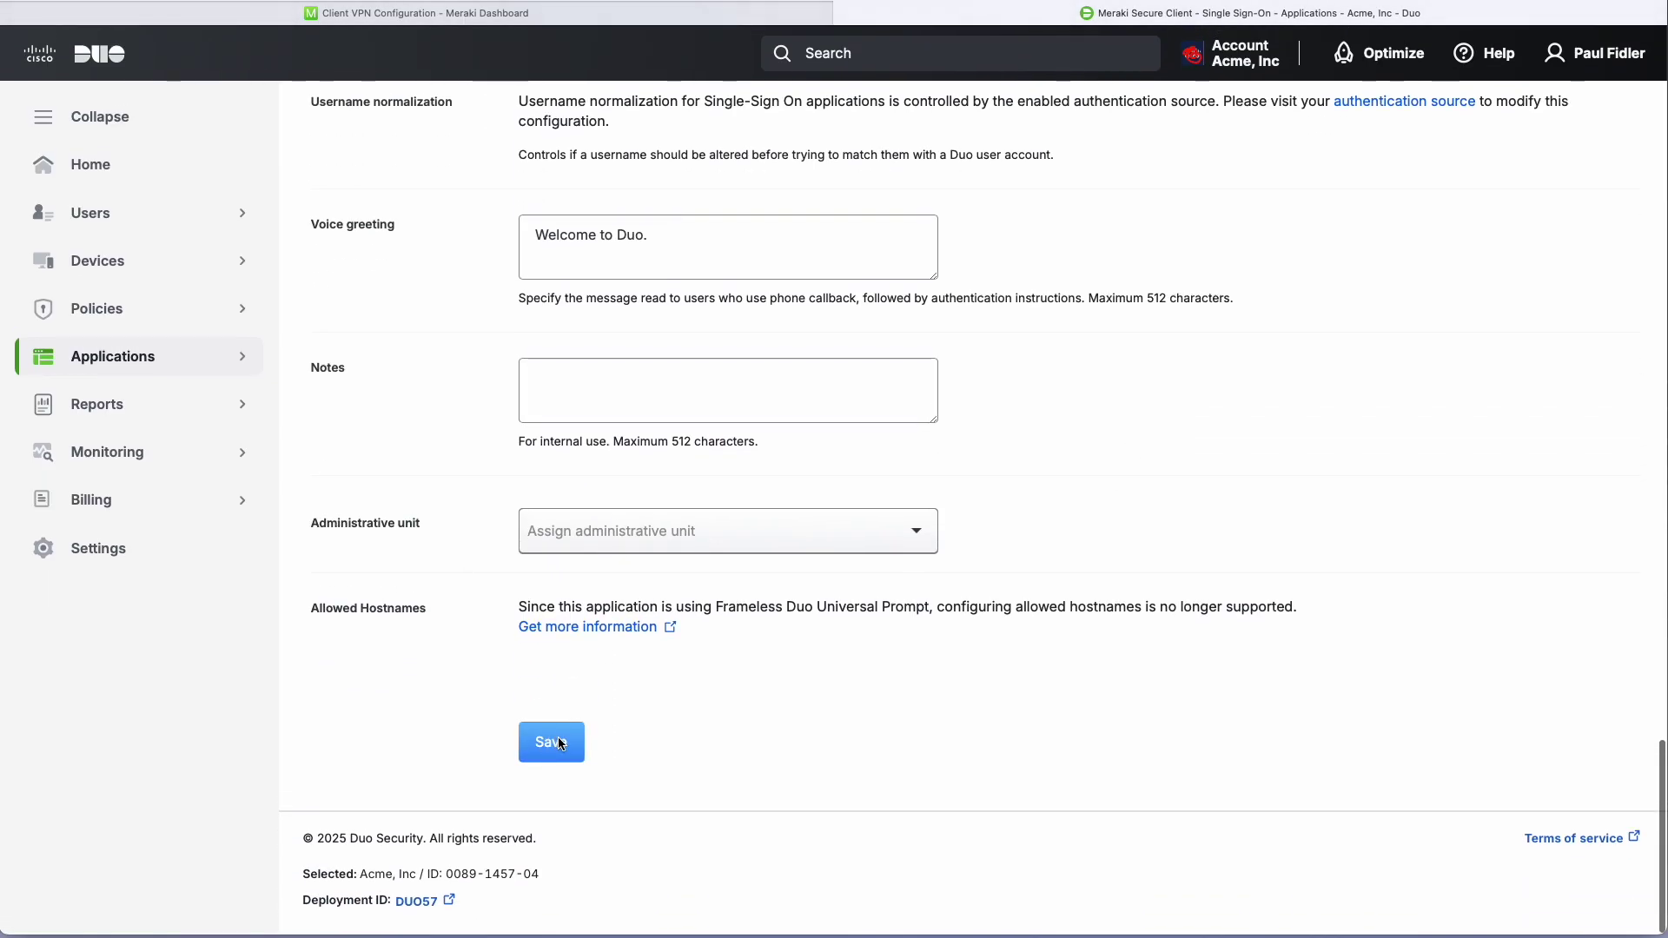
click(560, 743)
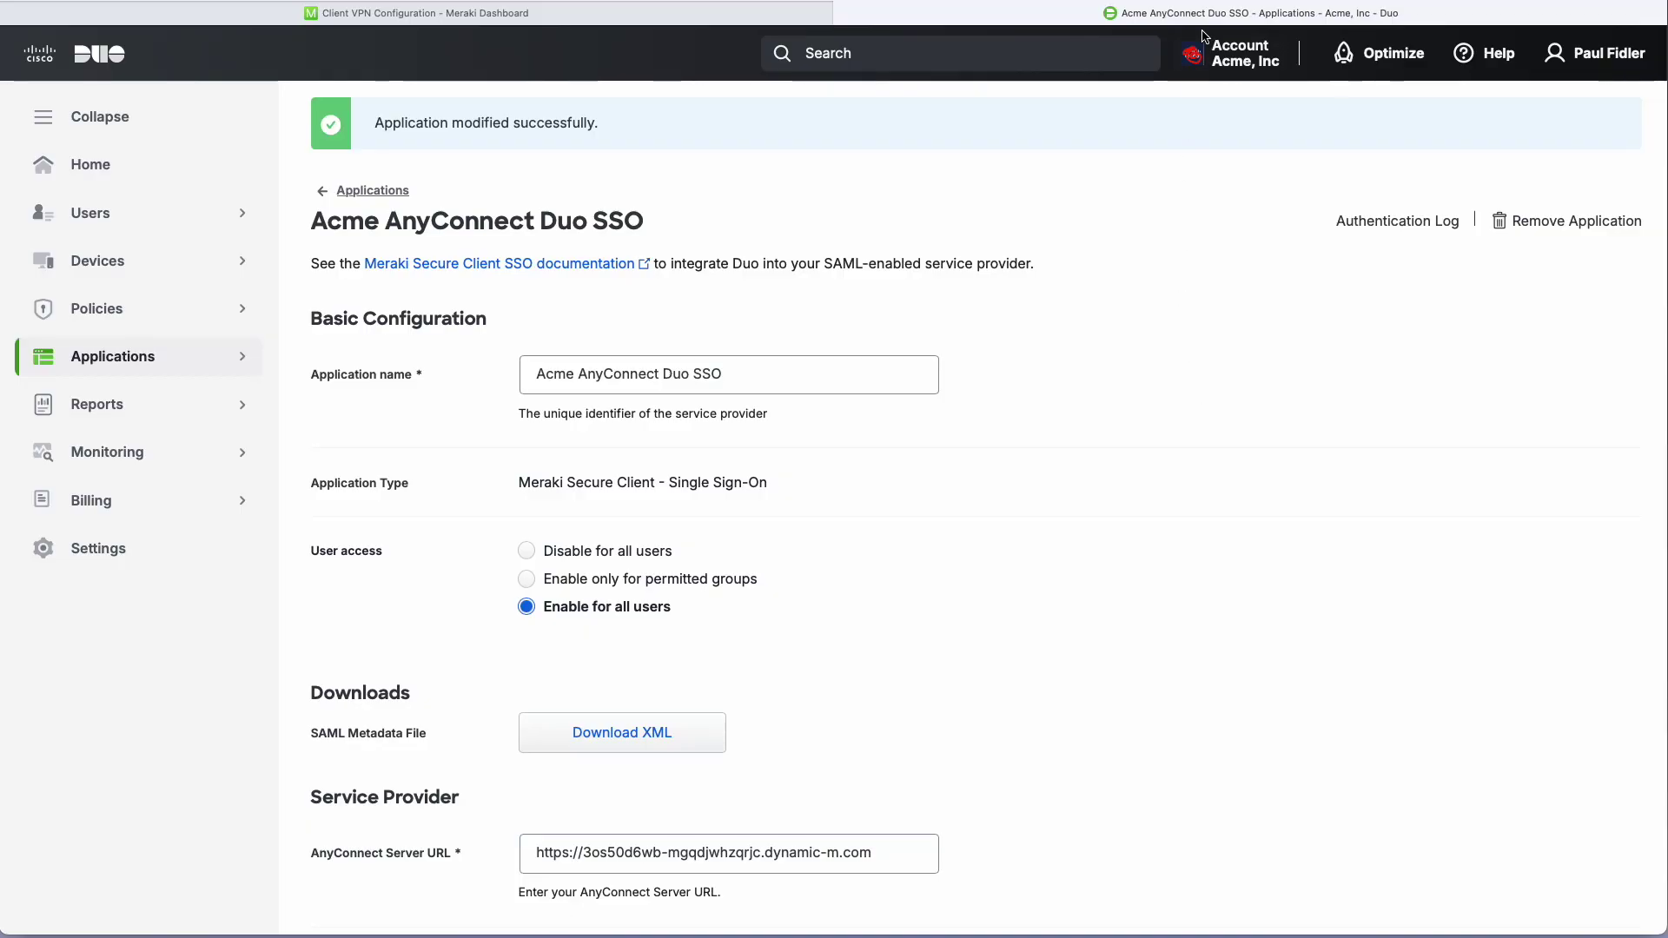
Back in Meraki, set the AnyConnect VPN subnet to 192.168.3.0/24.
click(575, 21)
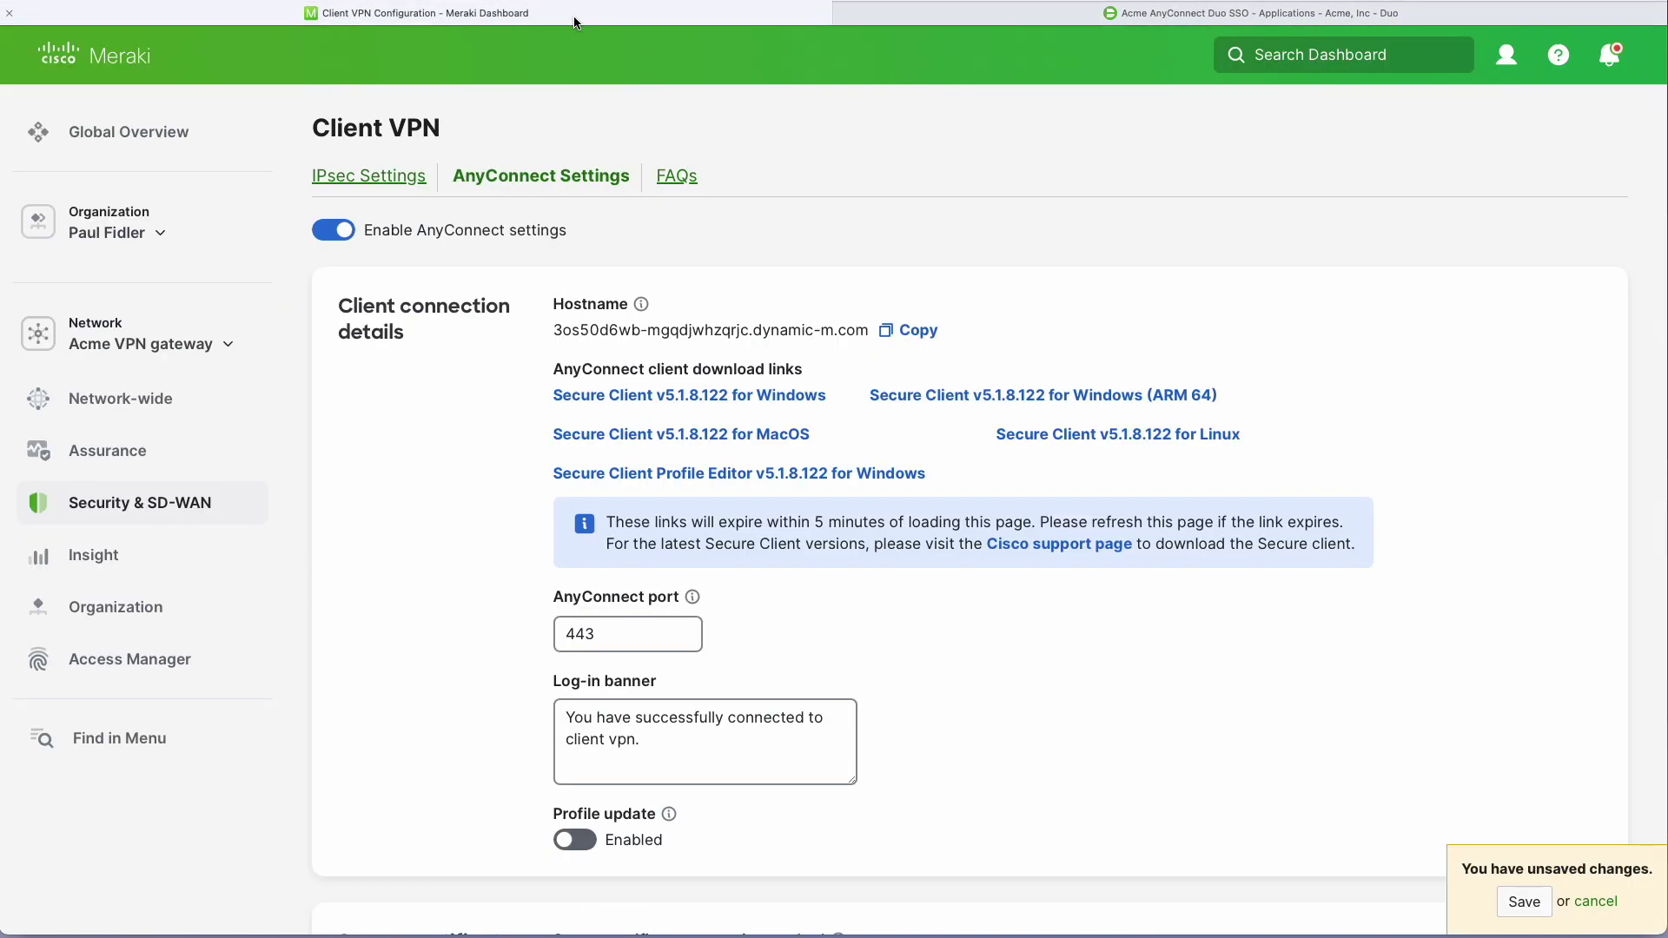
scroll(924, 639, down, 3)
scroll(925, 646, down, 5)
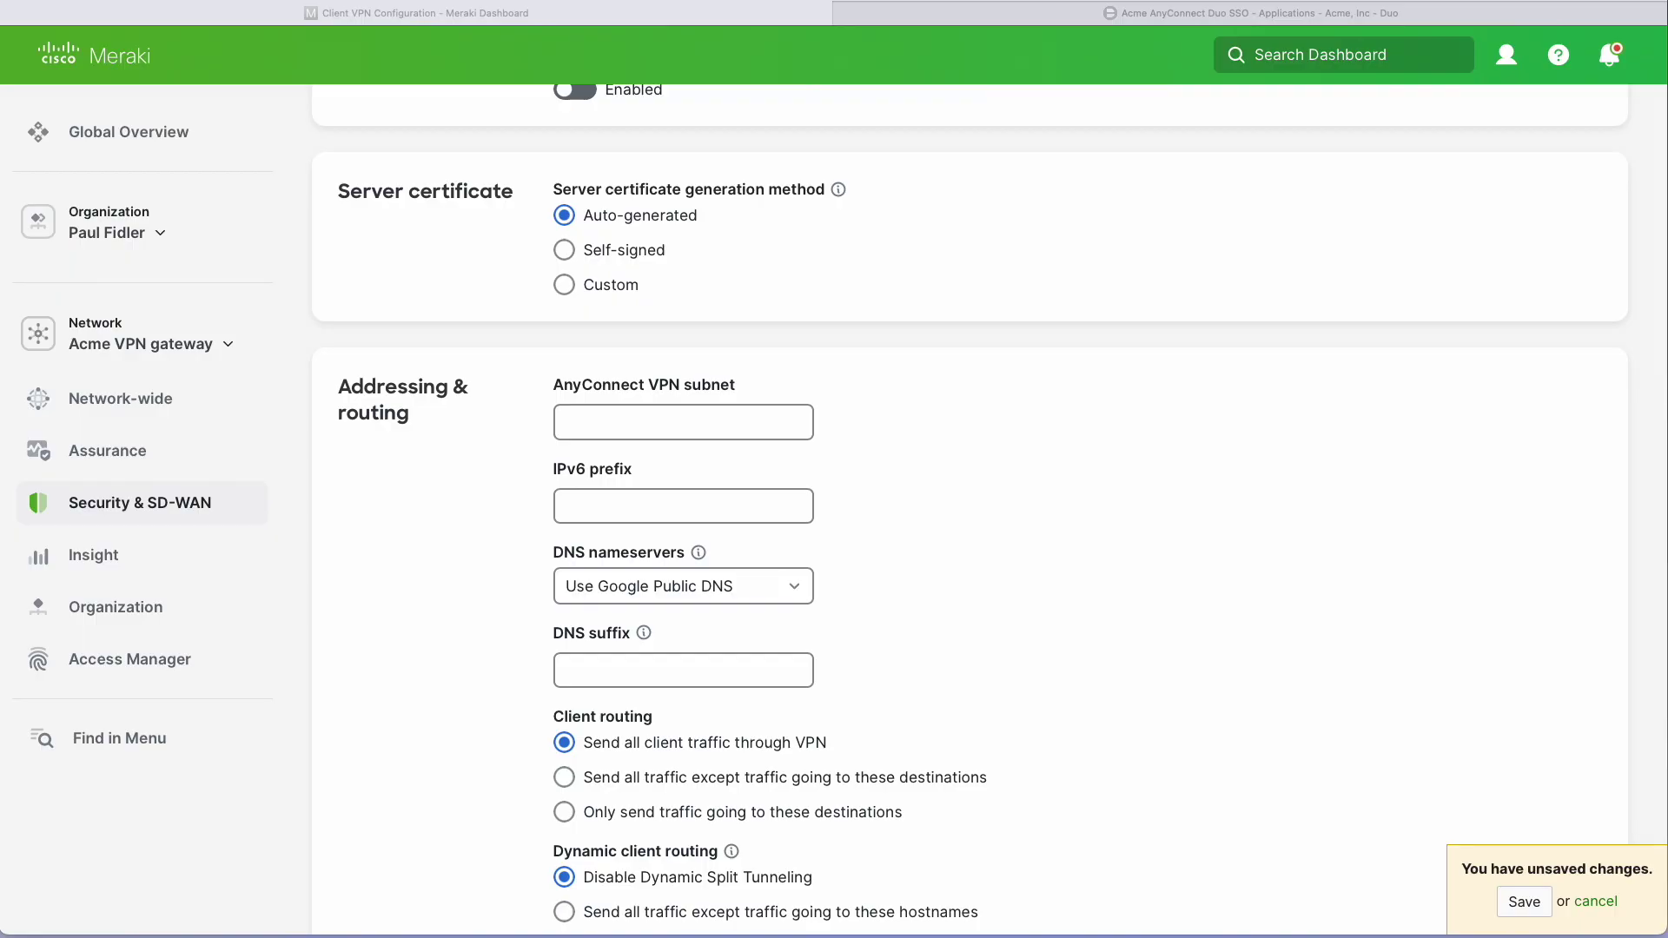
click(593, 415)
click(619, 429)
text(192.168.3.0/24)
scroll(1072, 512, down, 8)
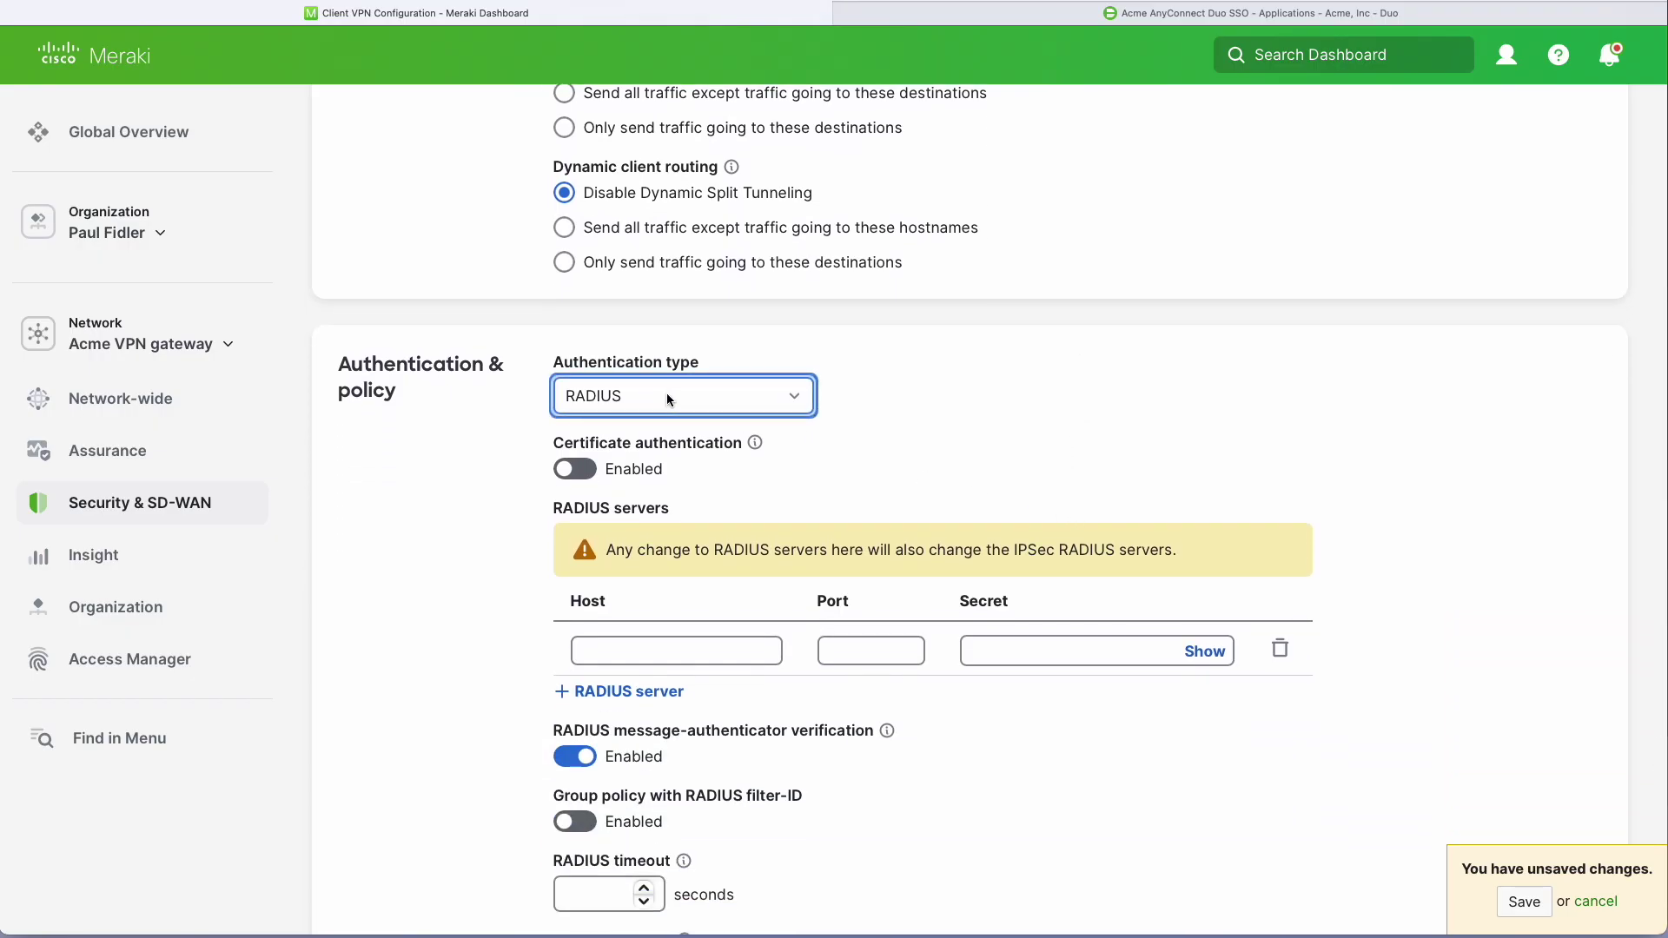
click(667, 399)
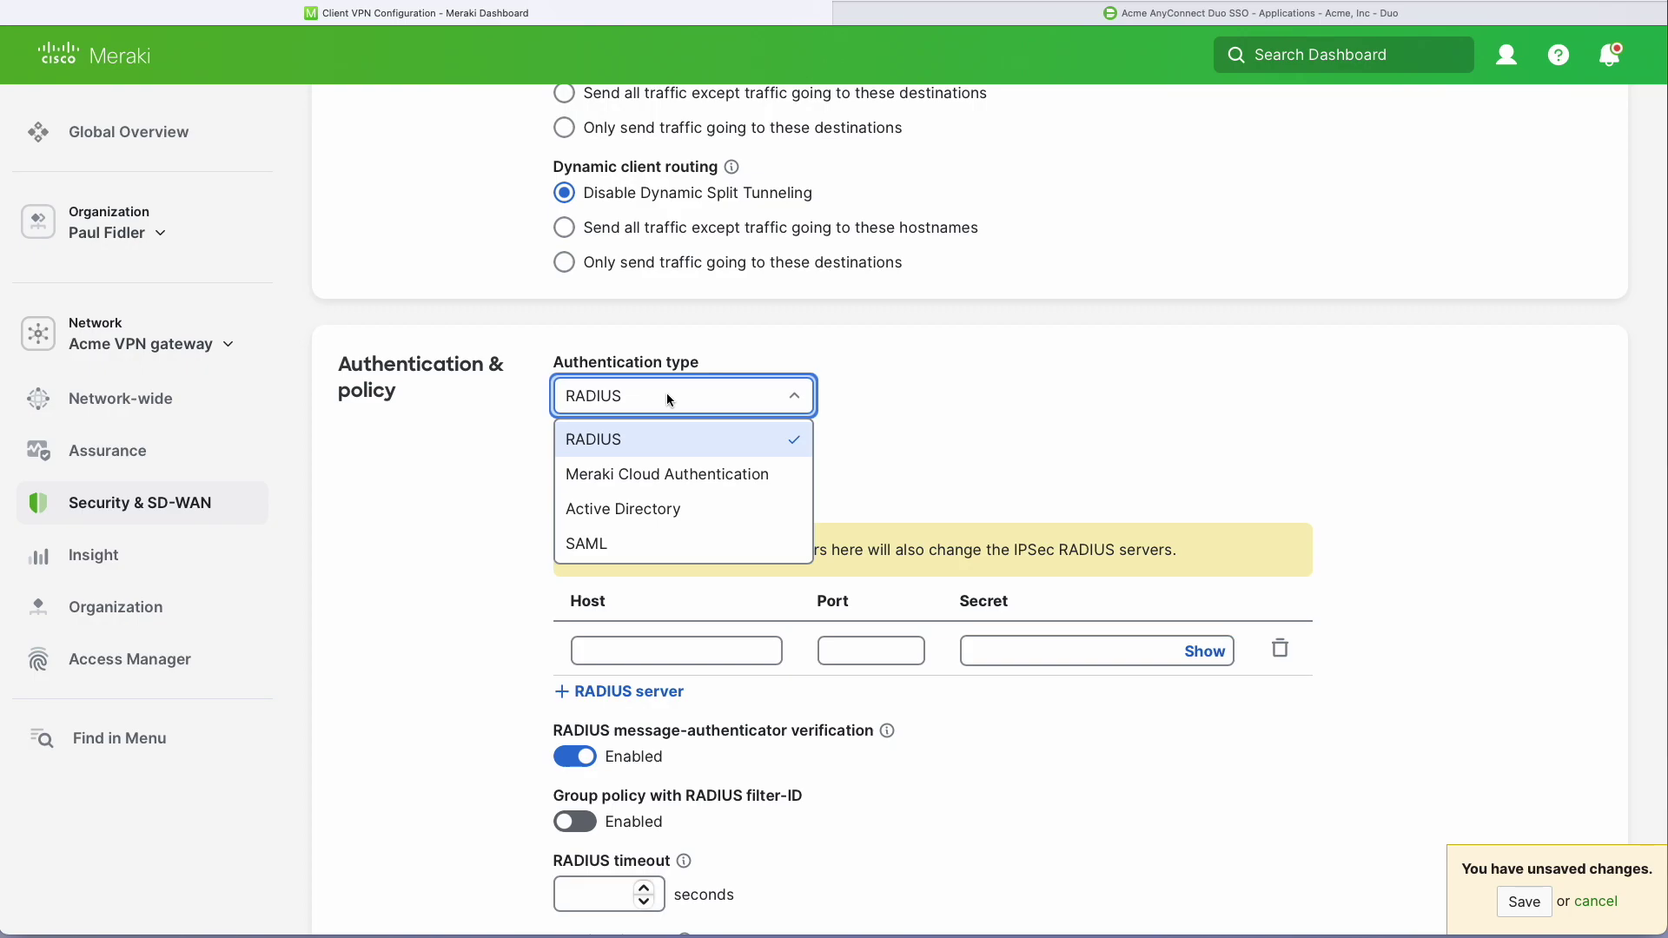
Choose SAML authentication and upload the IDP Metadata.xml file as the SAML metadata.
click(586, 542)
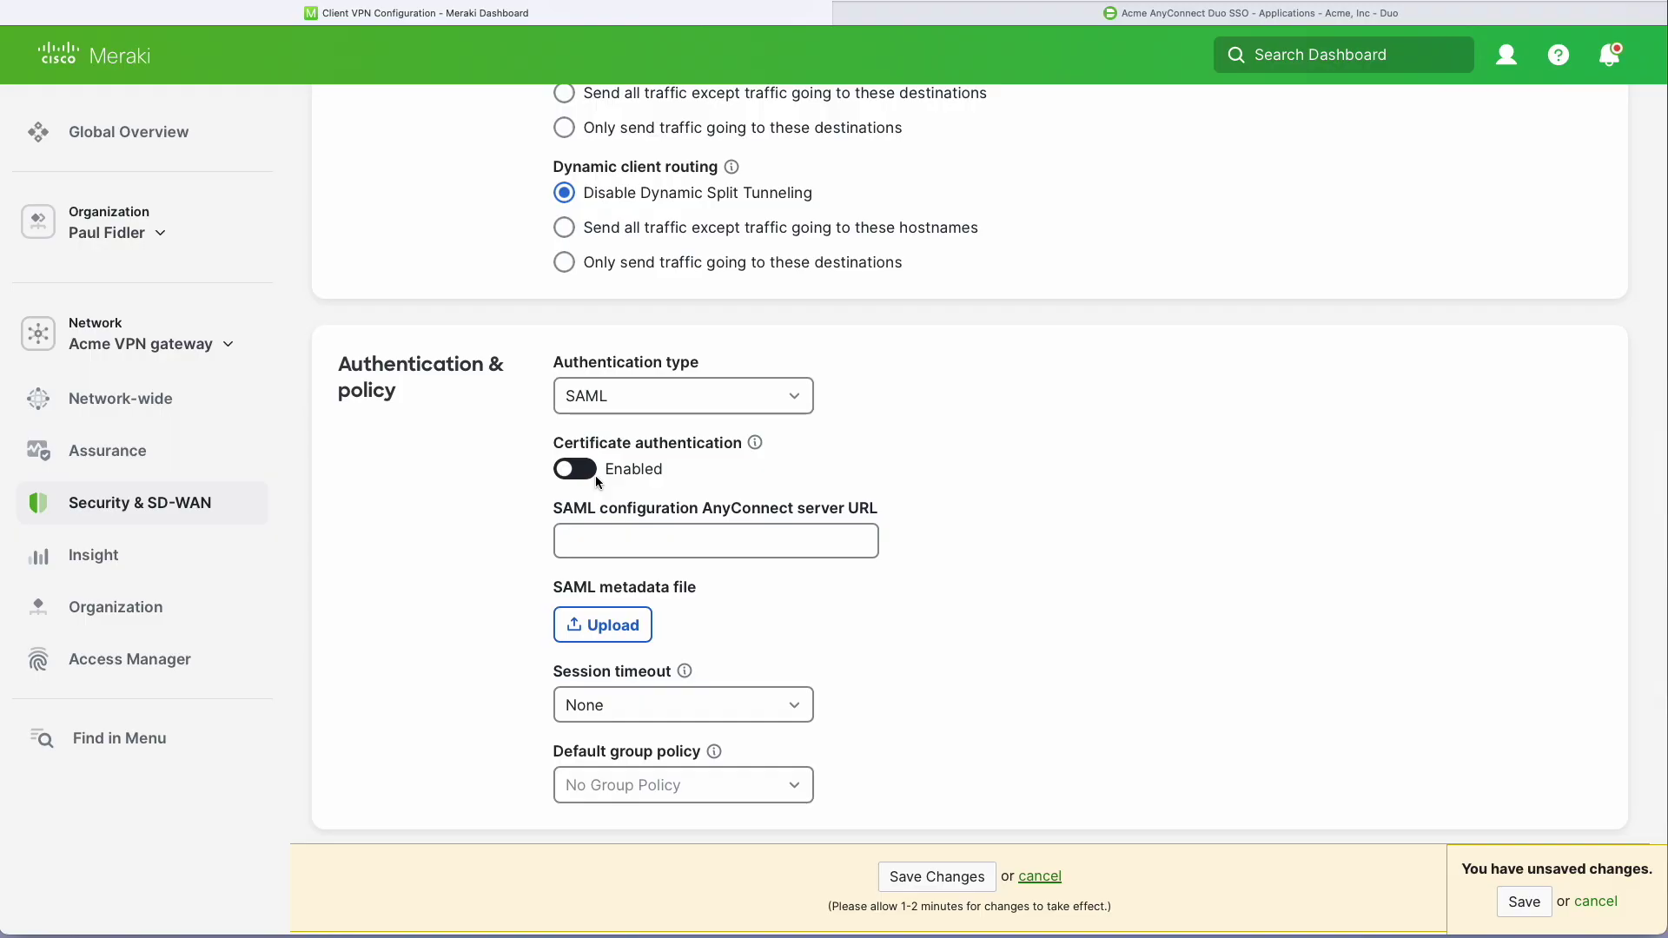
click(618, 627)
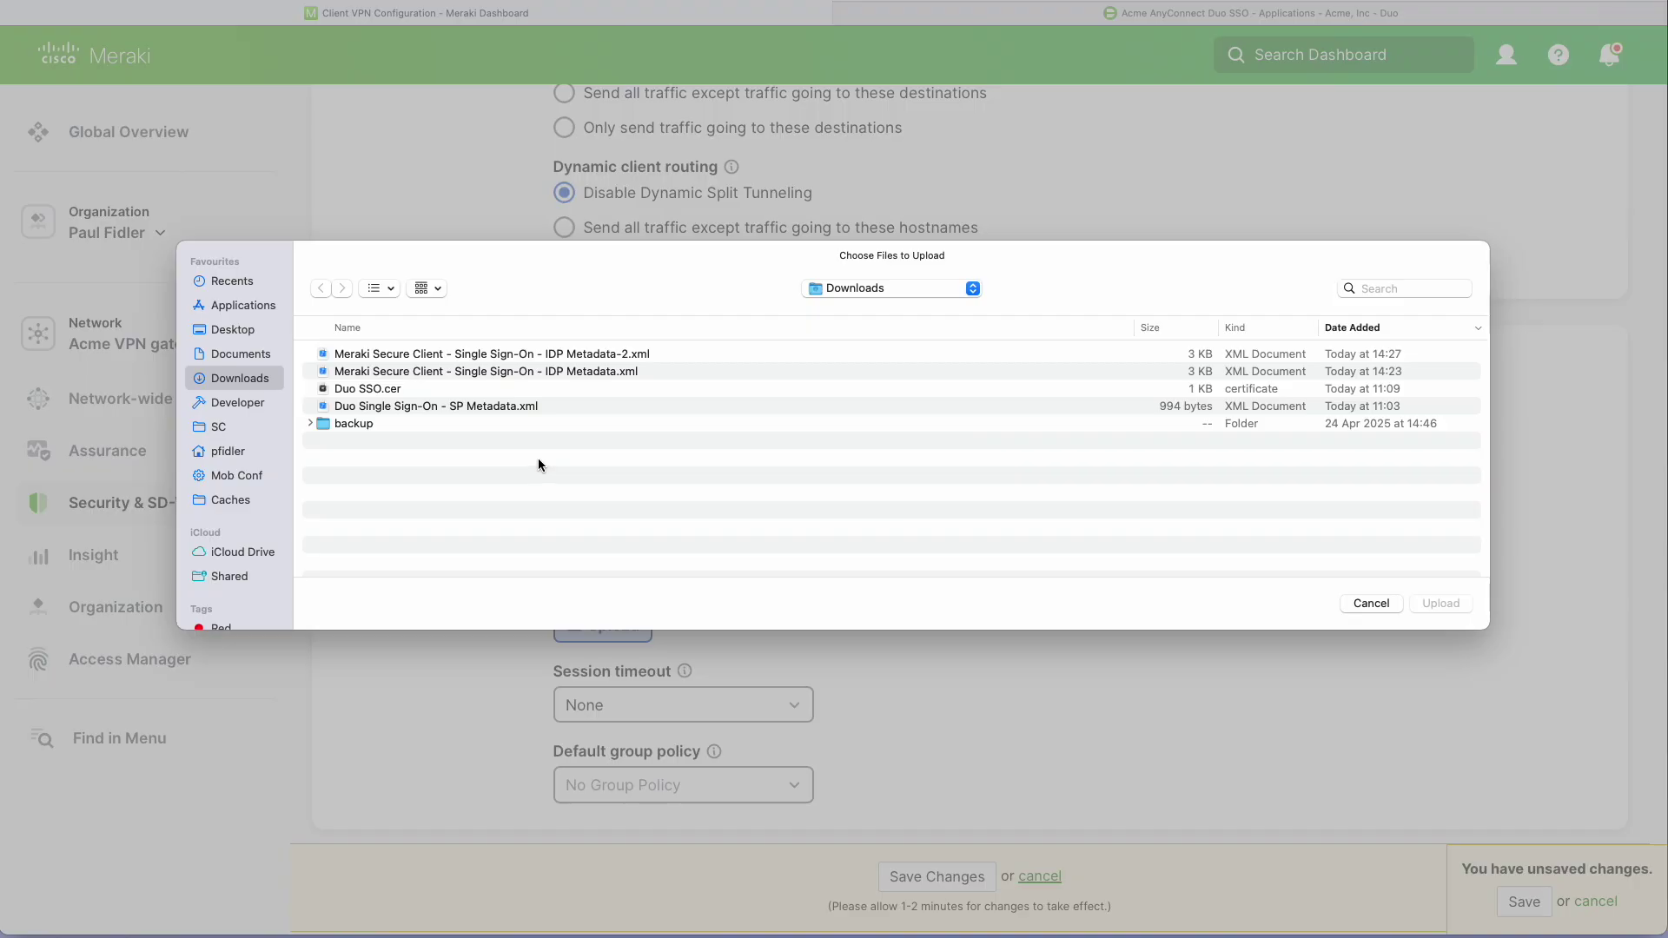
click(578, 373)
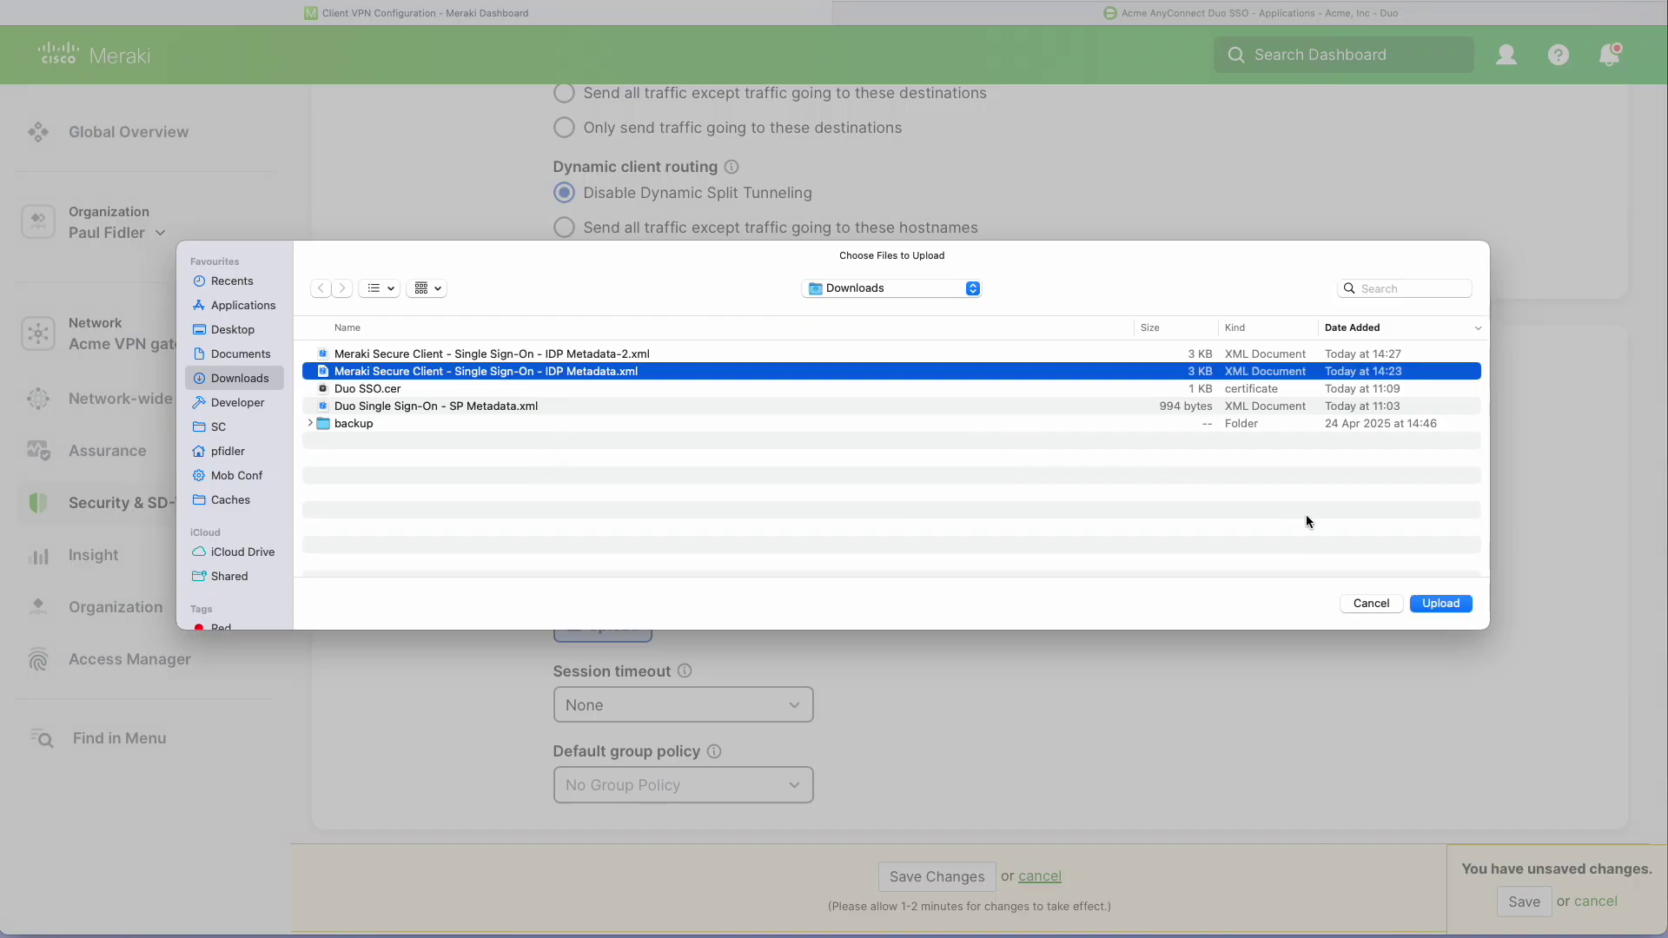
click(1443, 605)
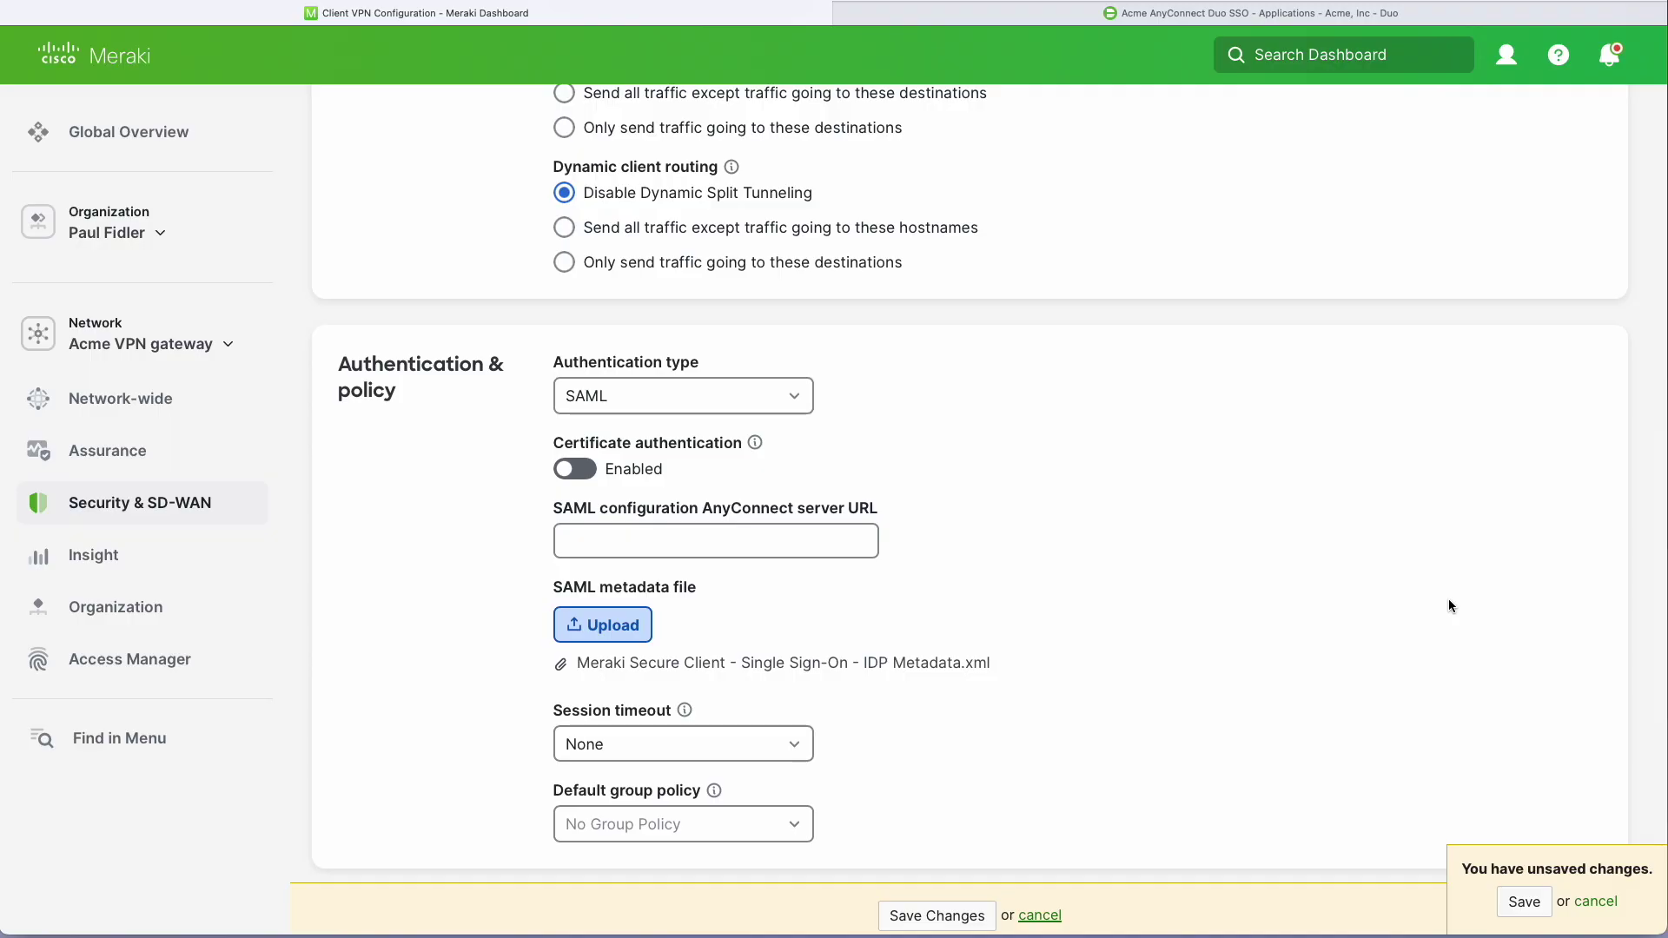
scroll(1124, 416, up, 15)
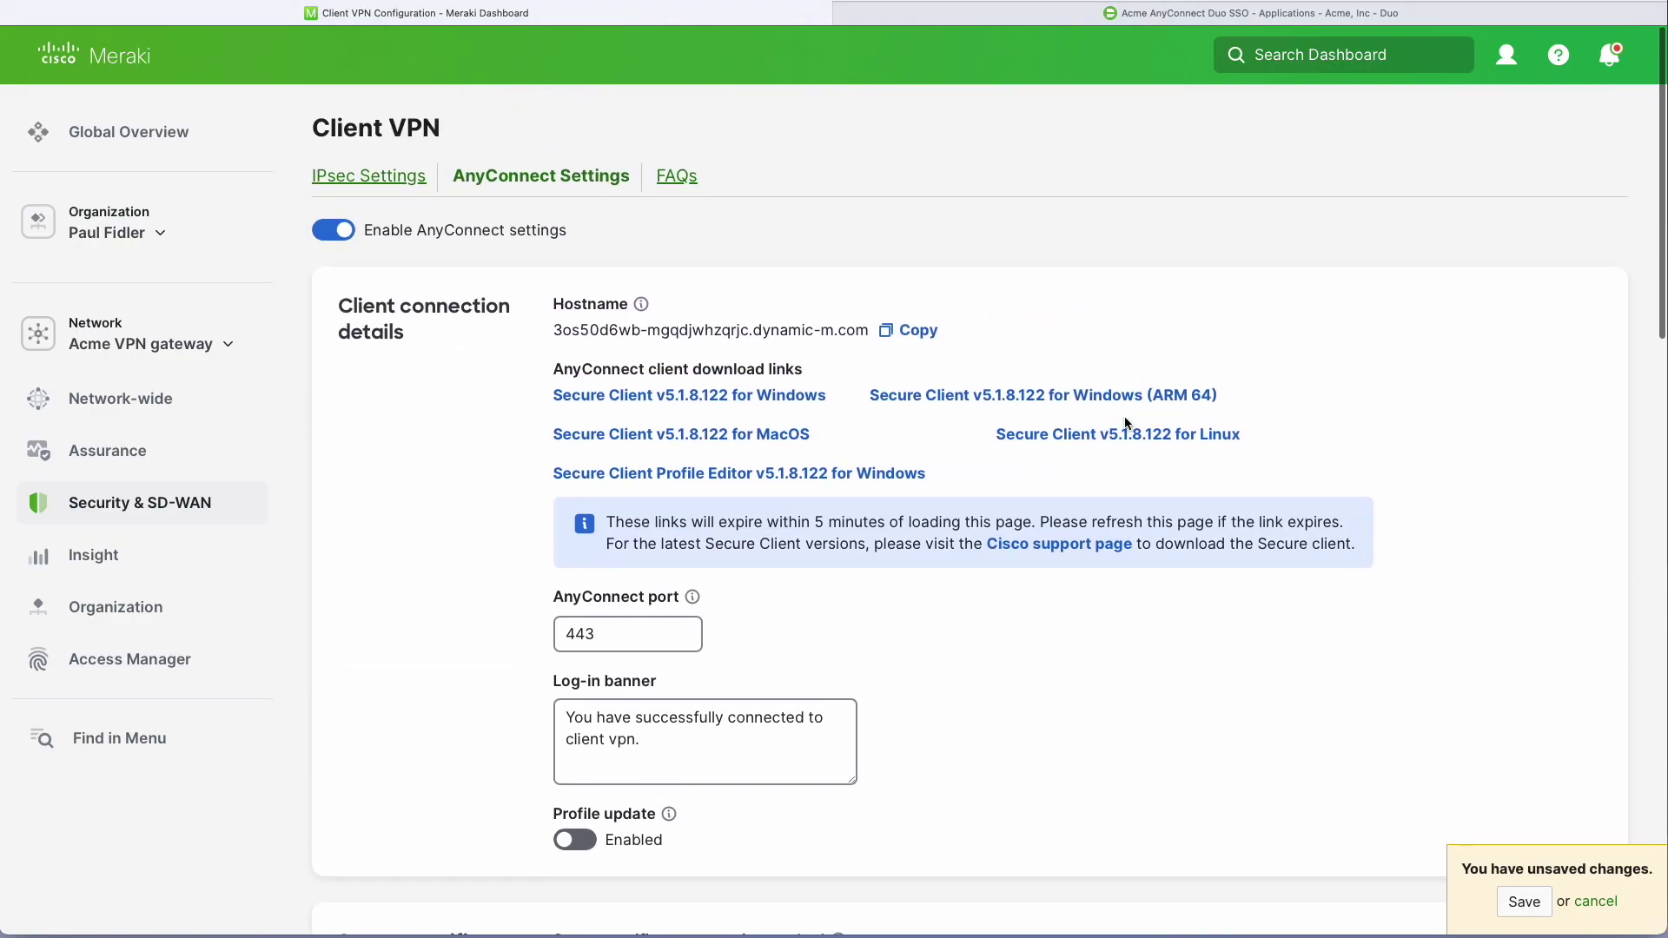
click(921, 330)
scroll(1117, 686, down, 15)
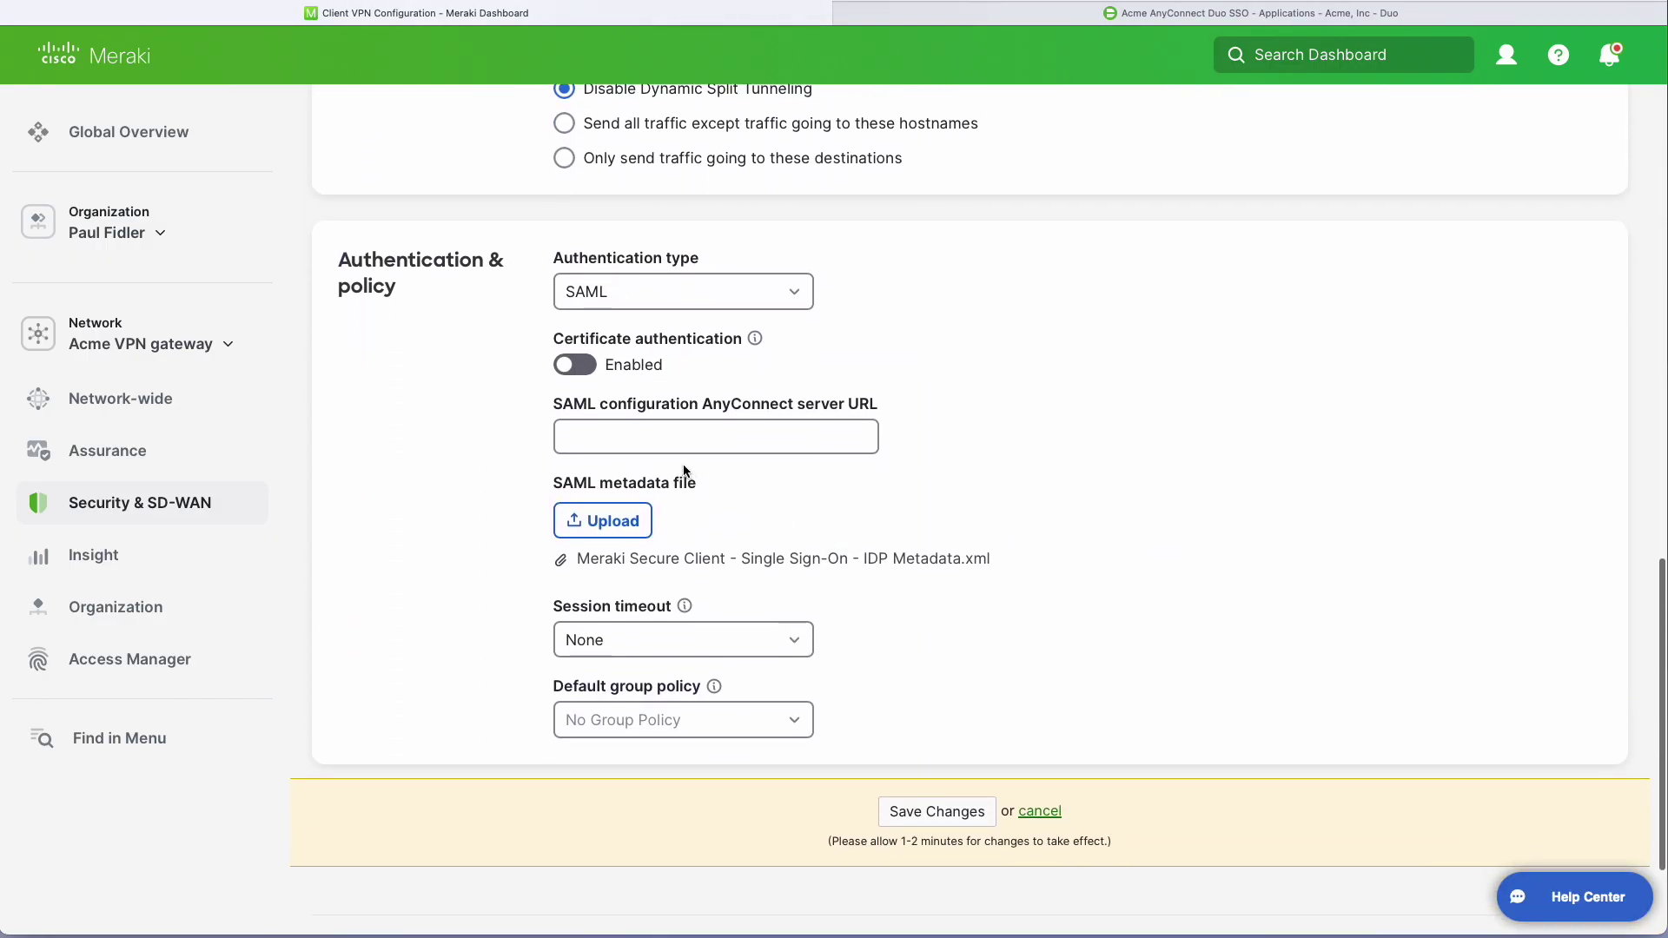
click(682, 441)
text(h)
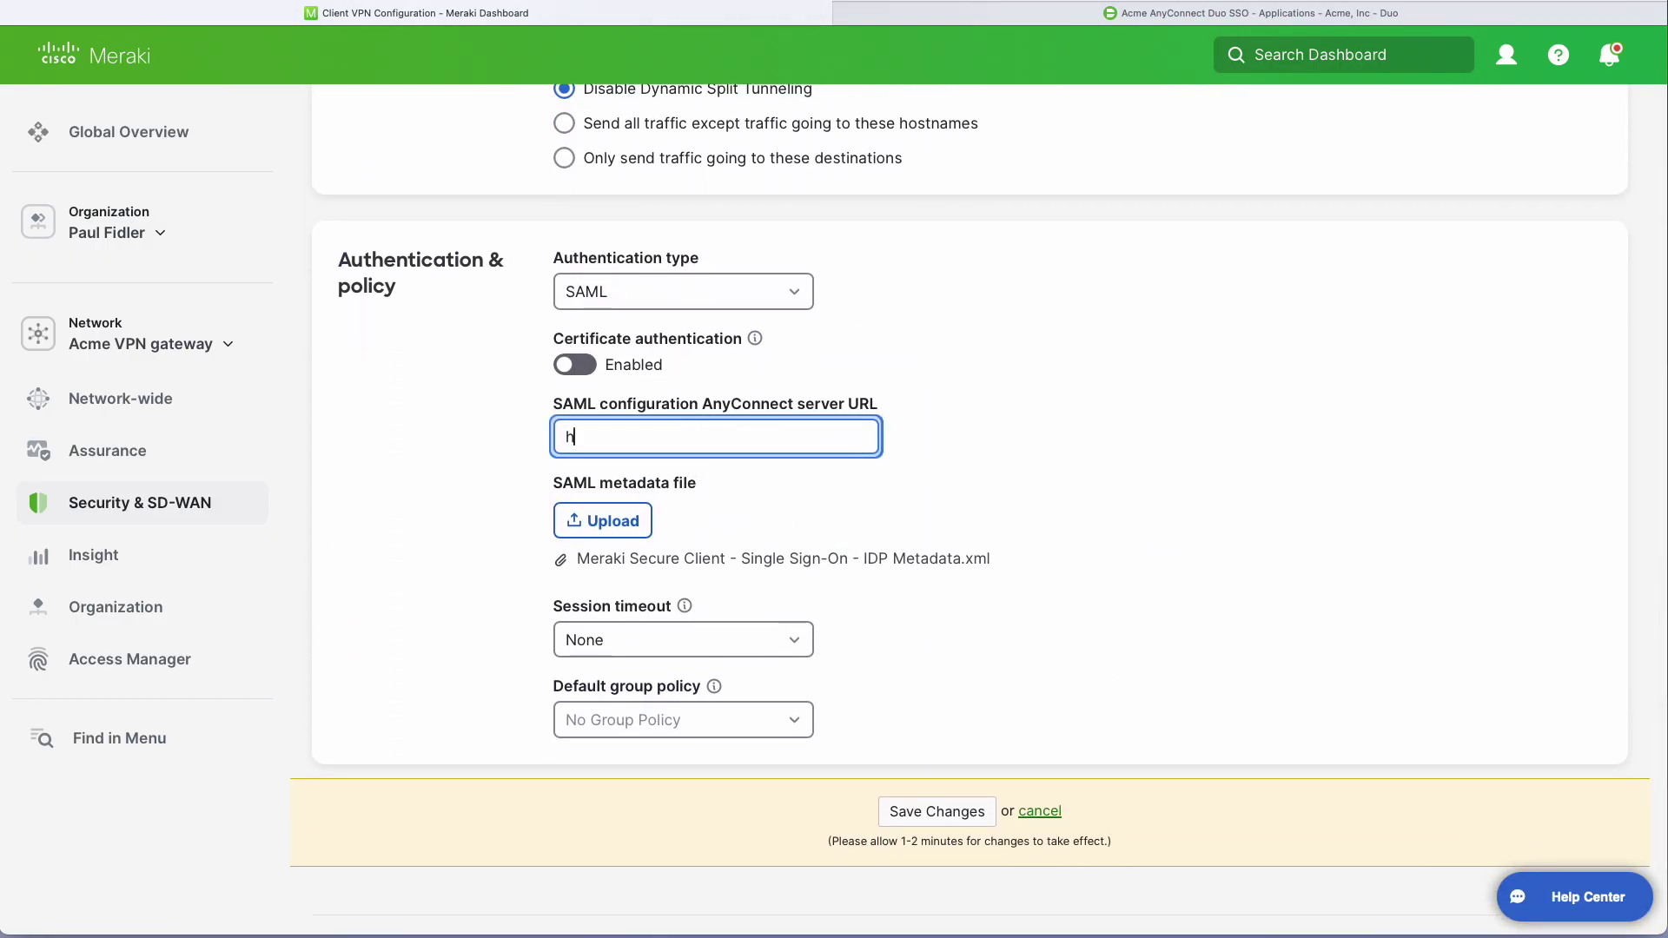
text(ttps://)
key(super+v)
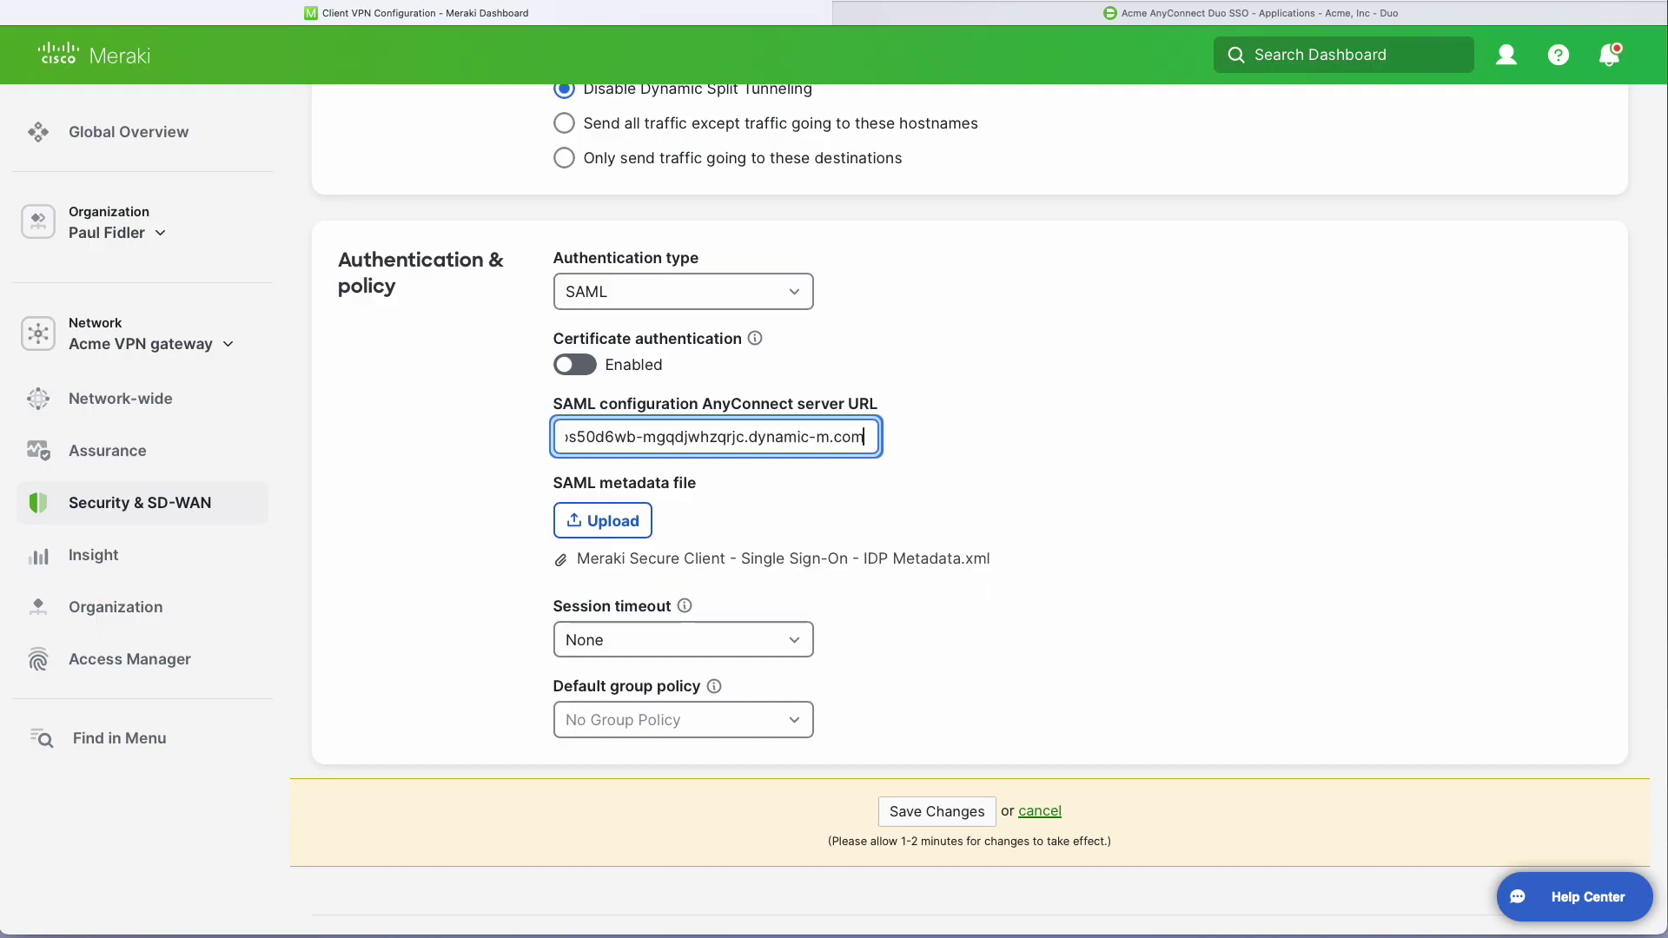
click(911, 608)
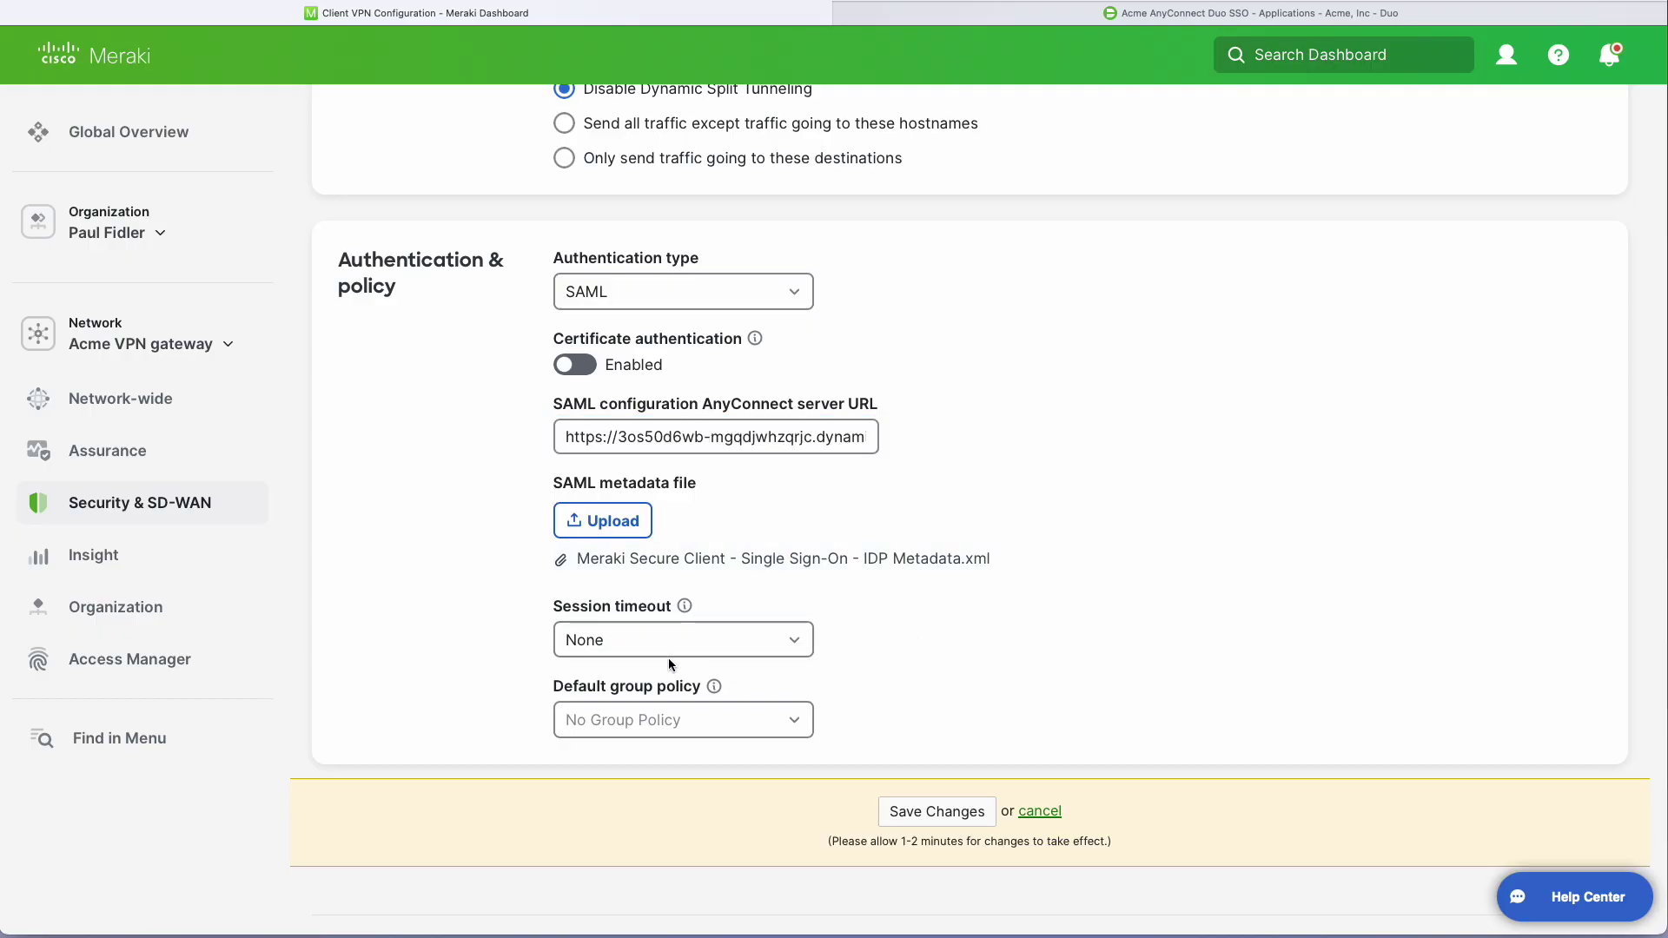
click(657, 718)
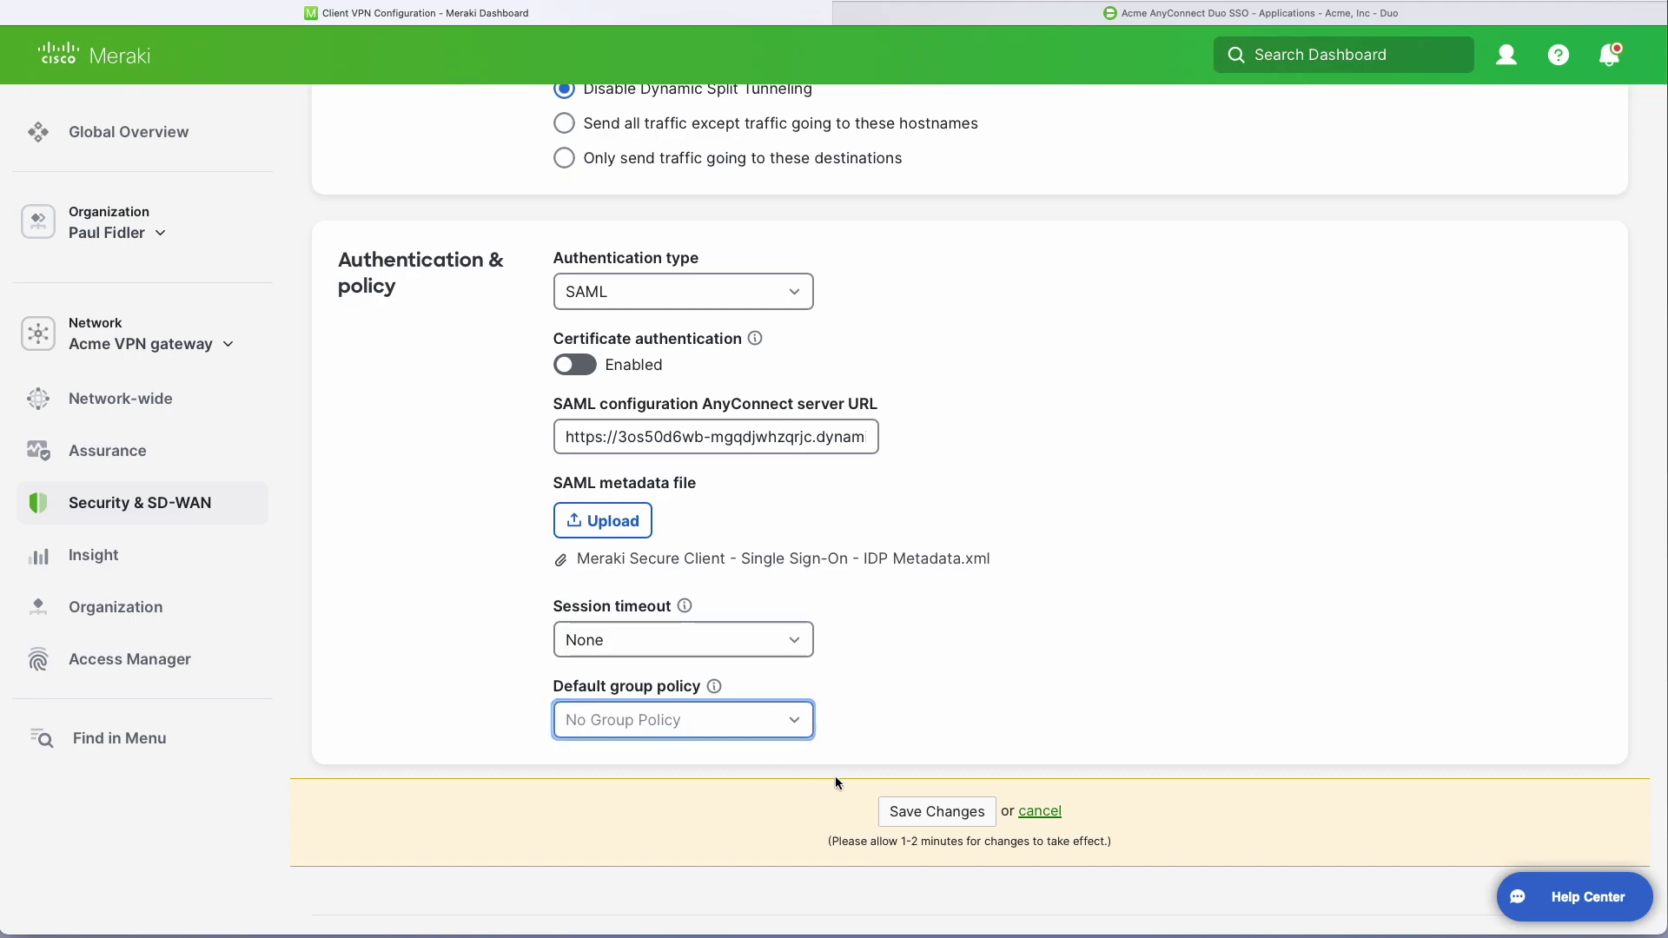
click(926, 812)
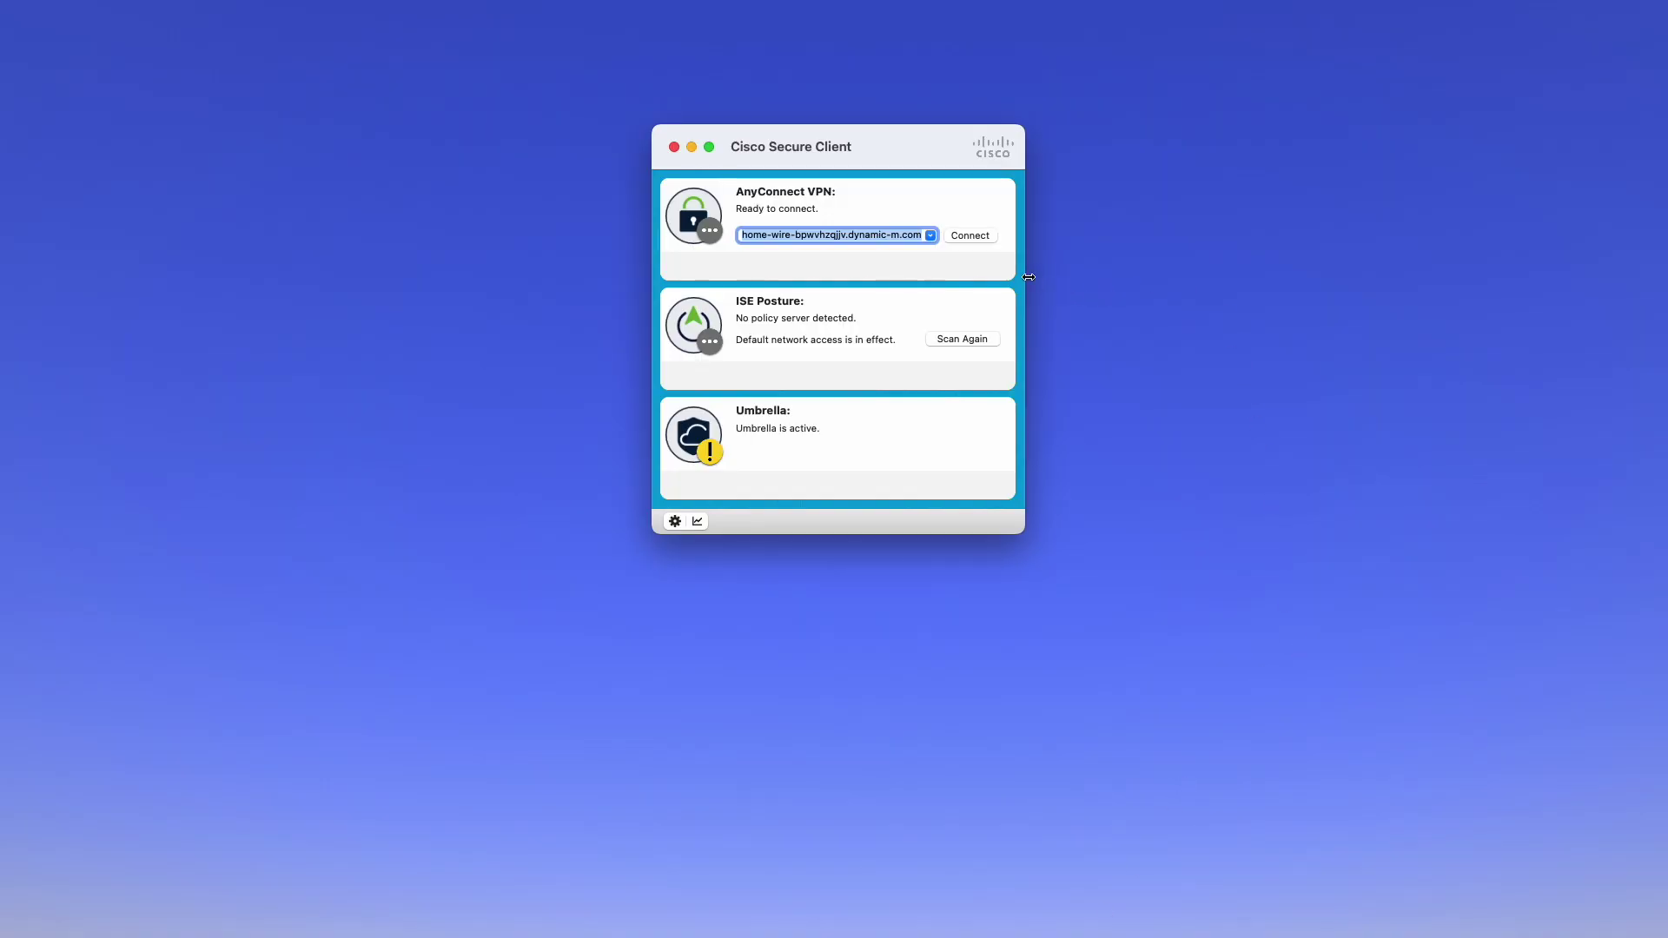
Start connecting the AnyConnect VPN from Cisco Secure Client.
click(968, 234)
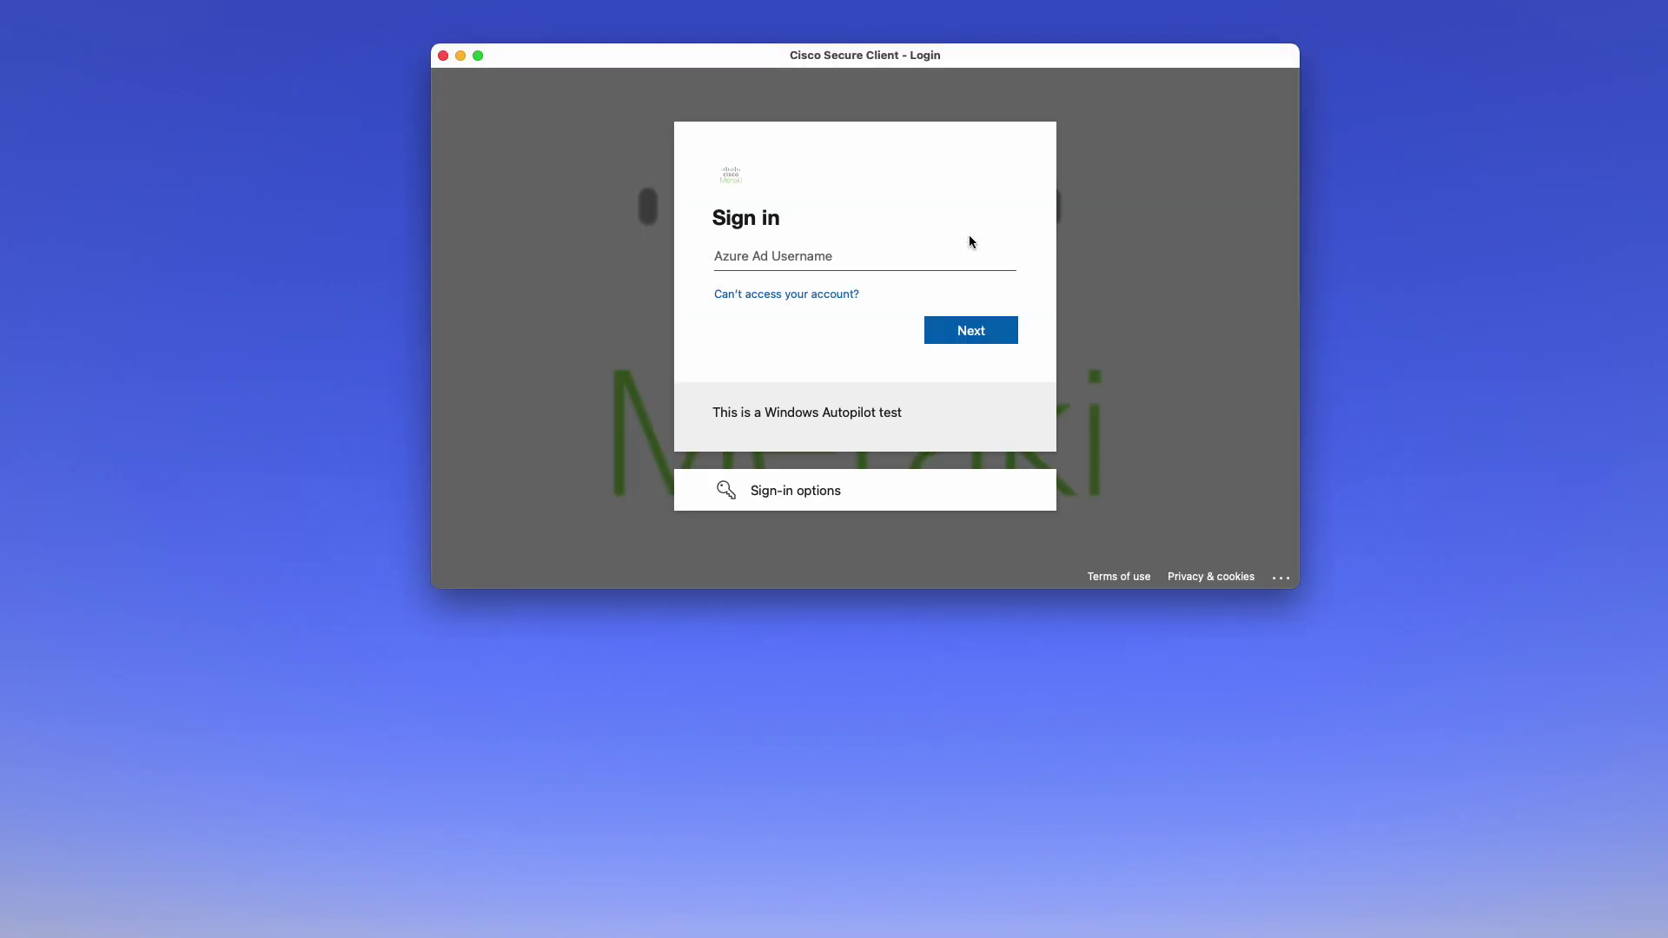
Sign in with the user's e-mail, stay signed in, and accept the VPN login banner.
click(958, 324)
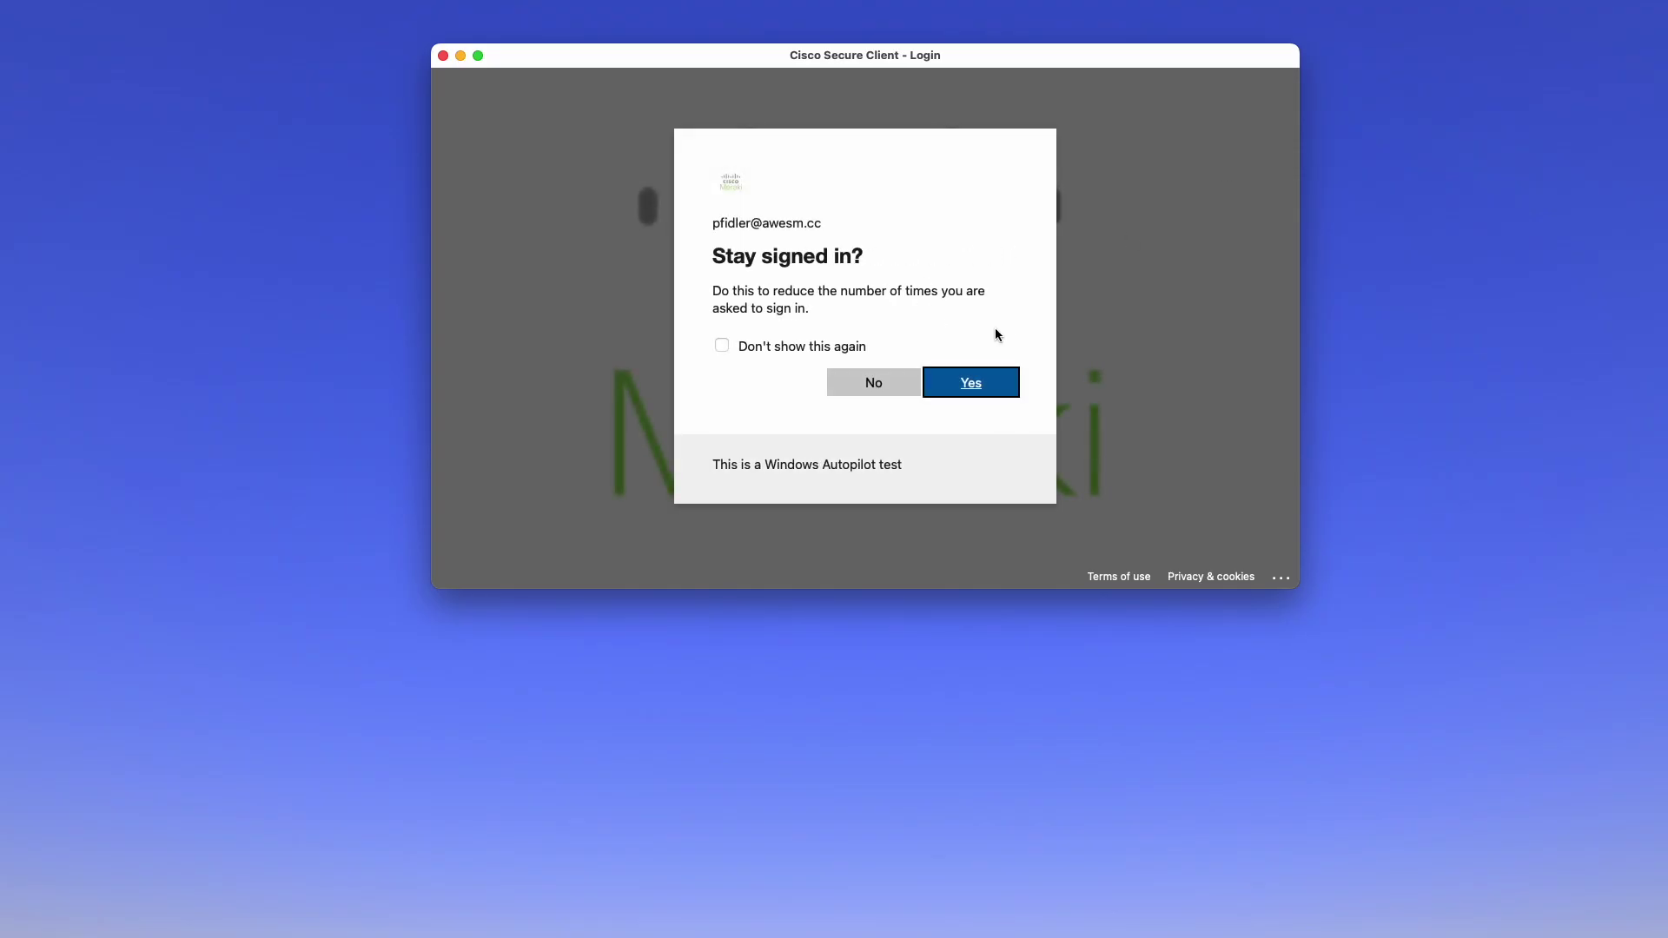
click(978, 383)
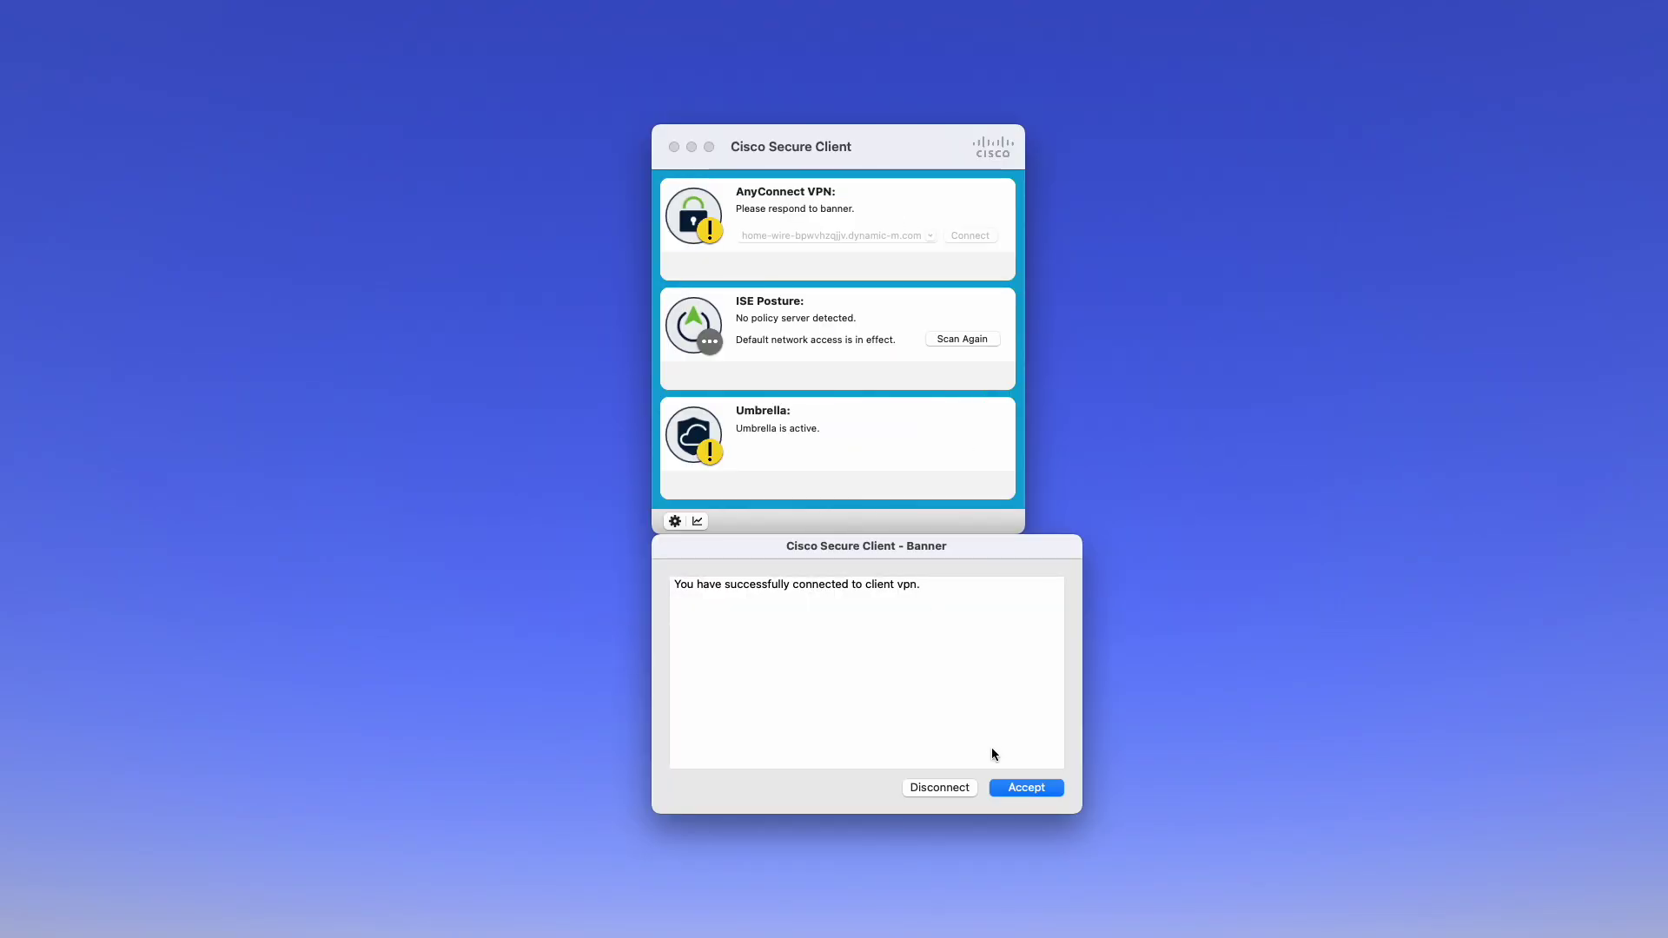
click(1025, 788)
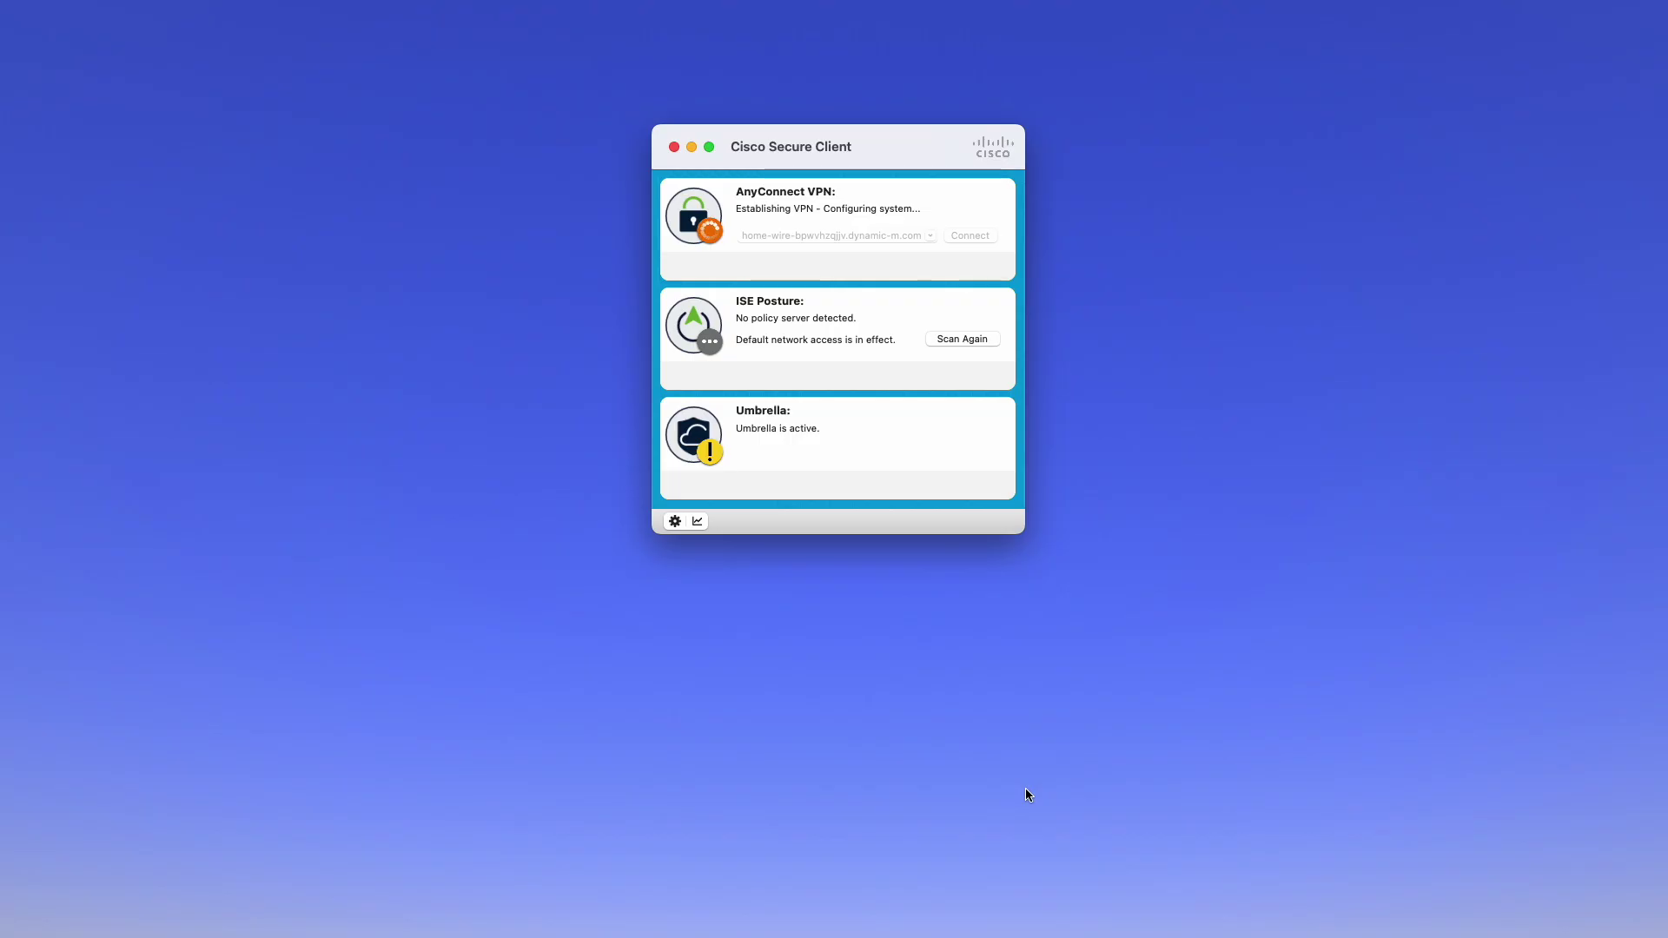